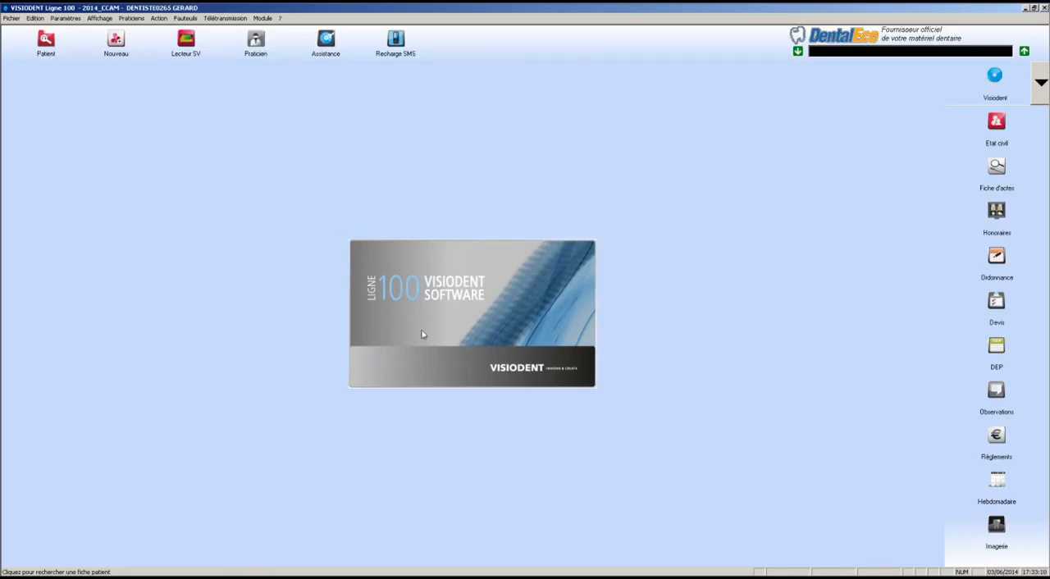
Open the acts settings and switch between the NGAP and CCAM act lists, ending on CCAM
left_click(67, 19)
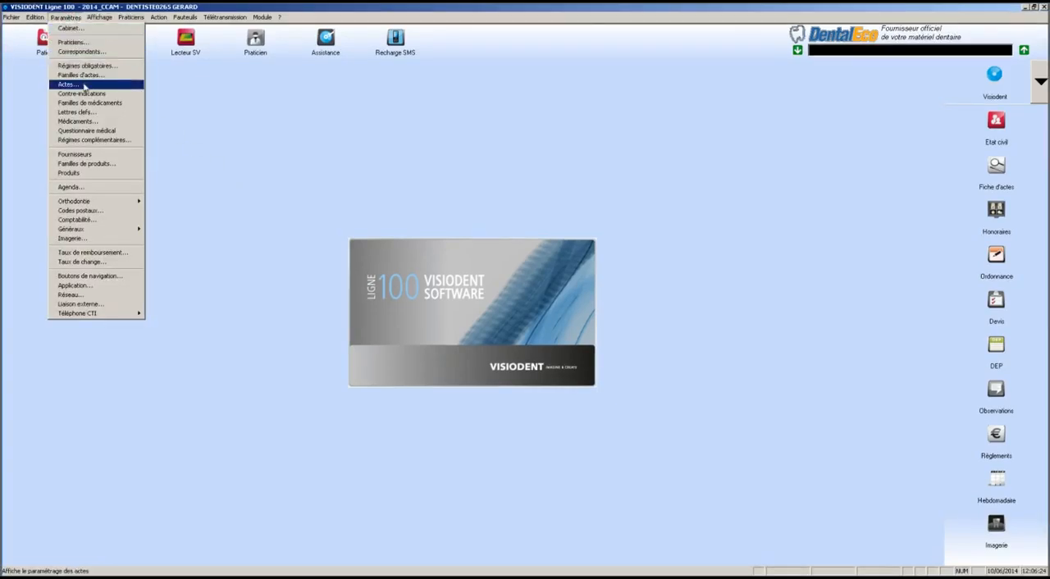
left_click(84, 87)
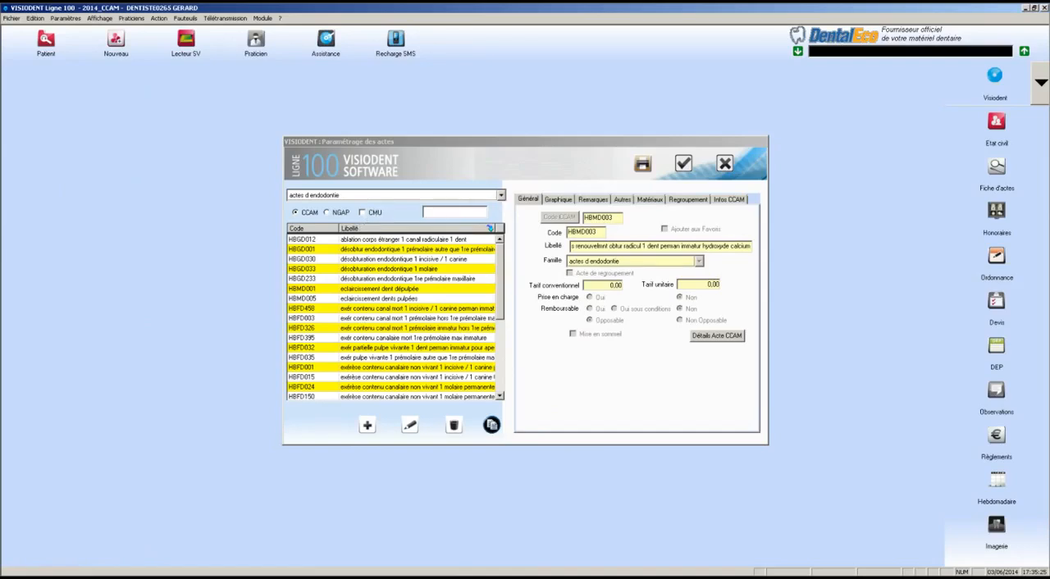
left_click(339, 214)
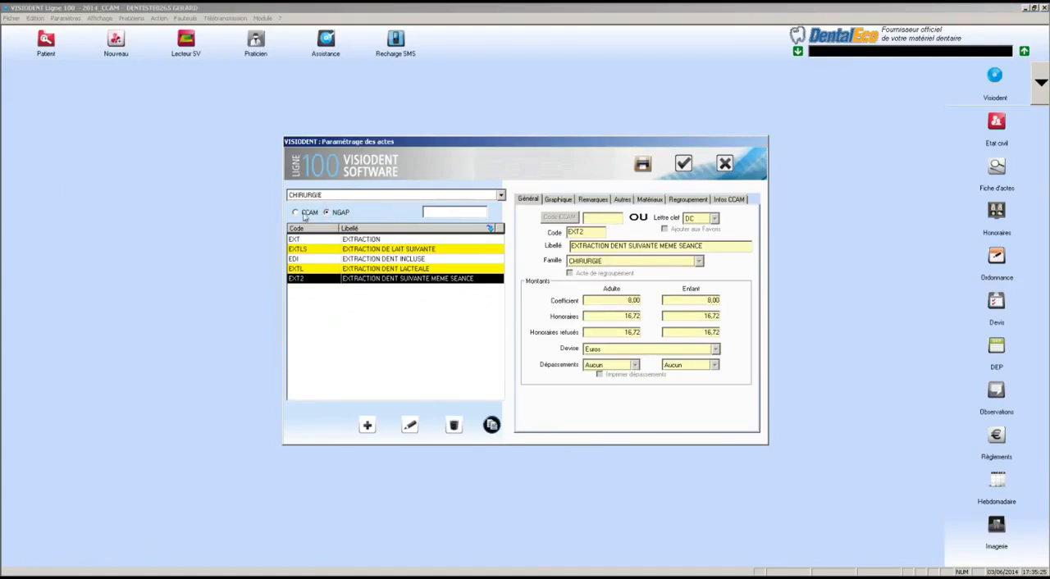
left_click(305, 214)
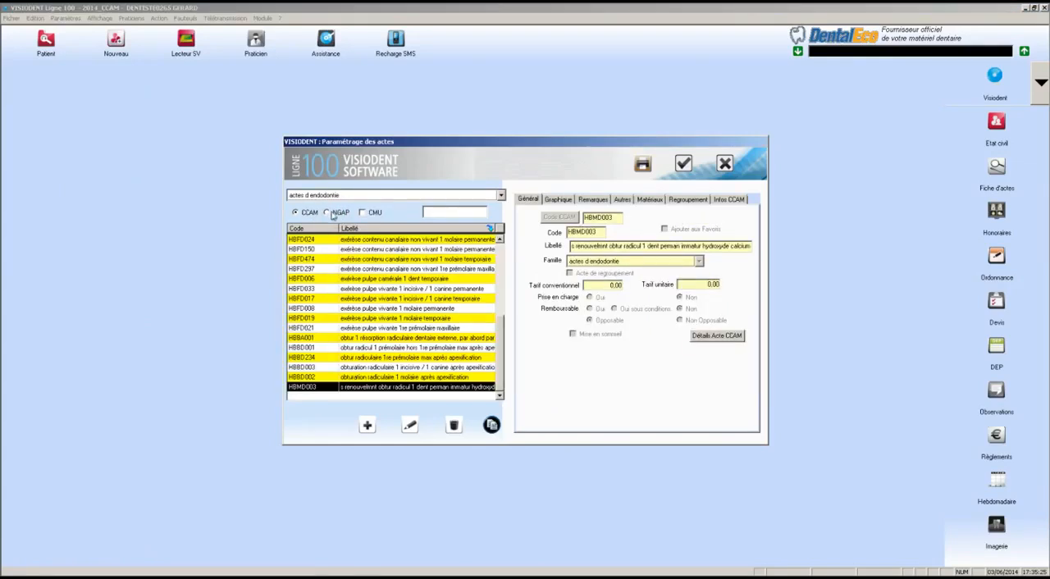
left_click(331, 213)
left_click(311, 215)
Compare the act families offered under CCAM with those under NGAP, and return to the CCAM list
left_click(338, 196)
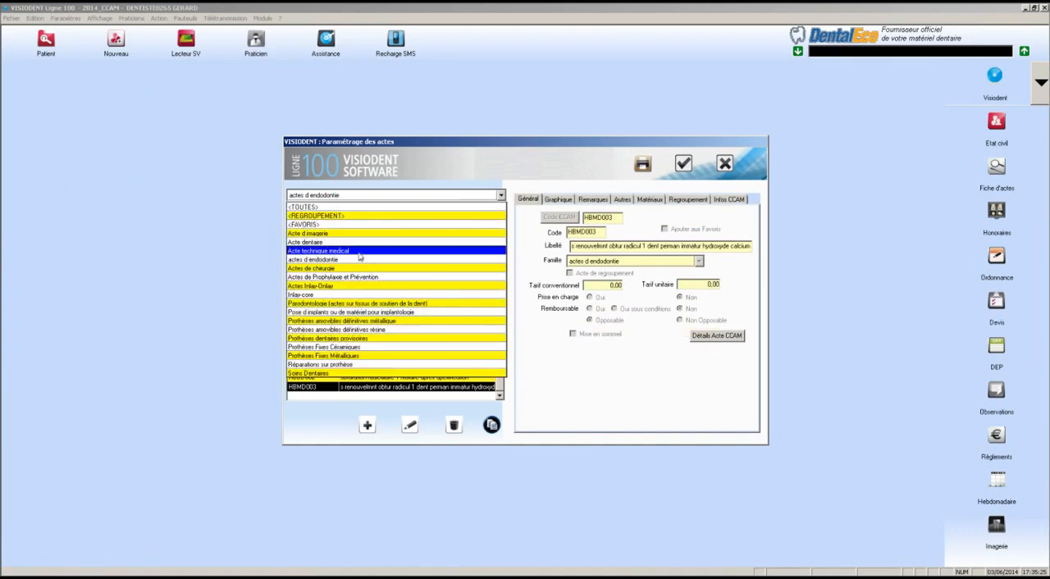
left_click(365, 207)
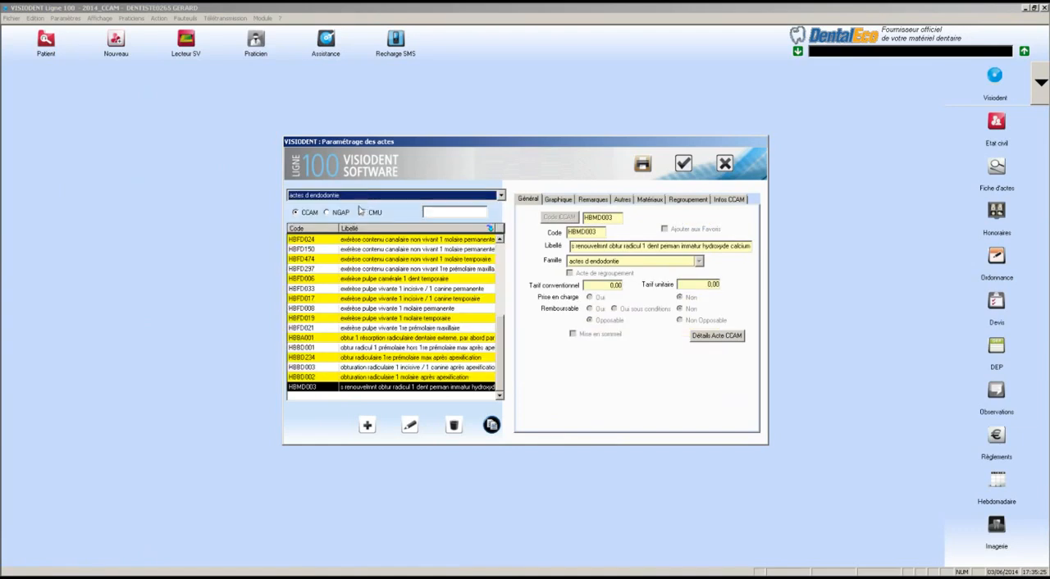
left_click(349, 213)
left_click(350, 197)
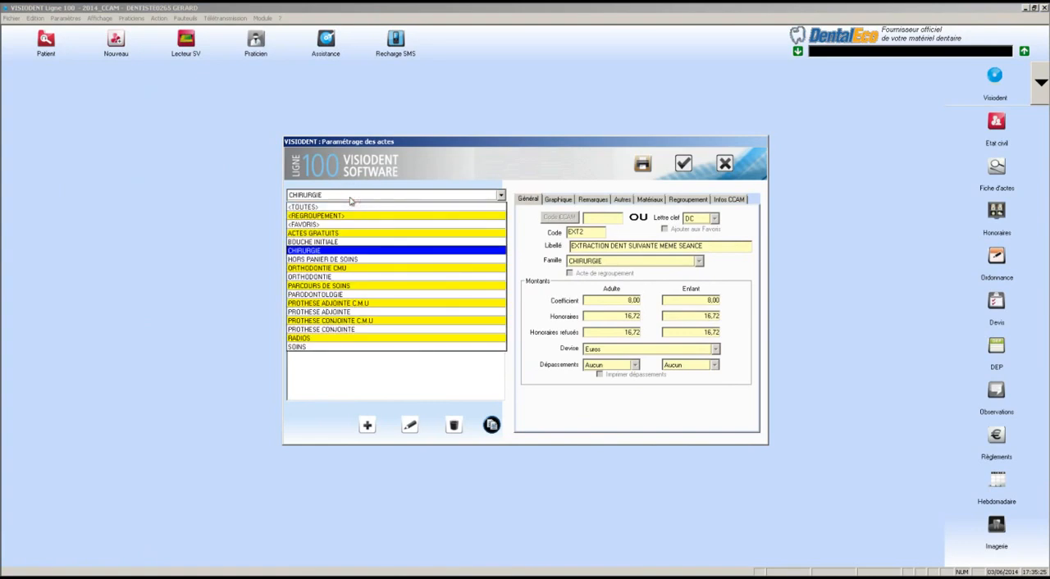
left_click(350, 197)
left_click(310, 214)
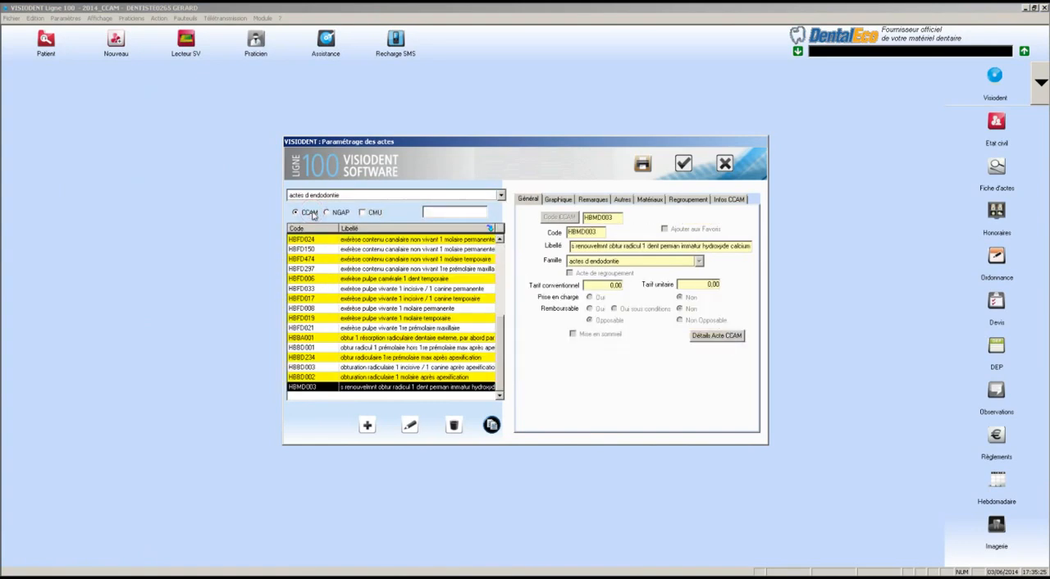
List the CCAM acts of the family actes d endodontie and display the details of act HBFD395
left_click(362, 197)
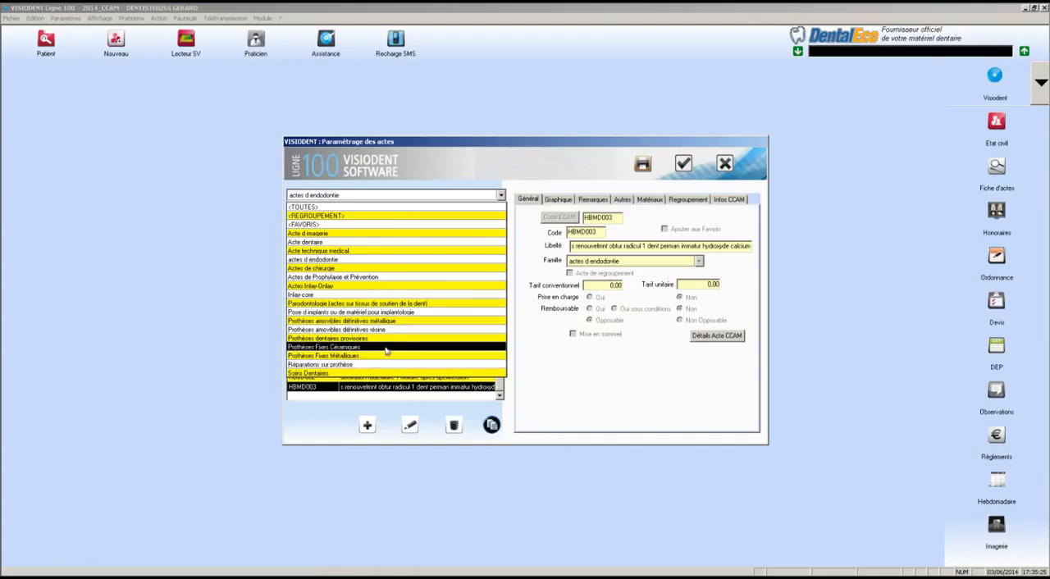
left_click(365, 261)
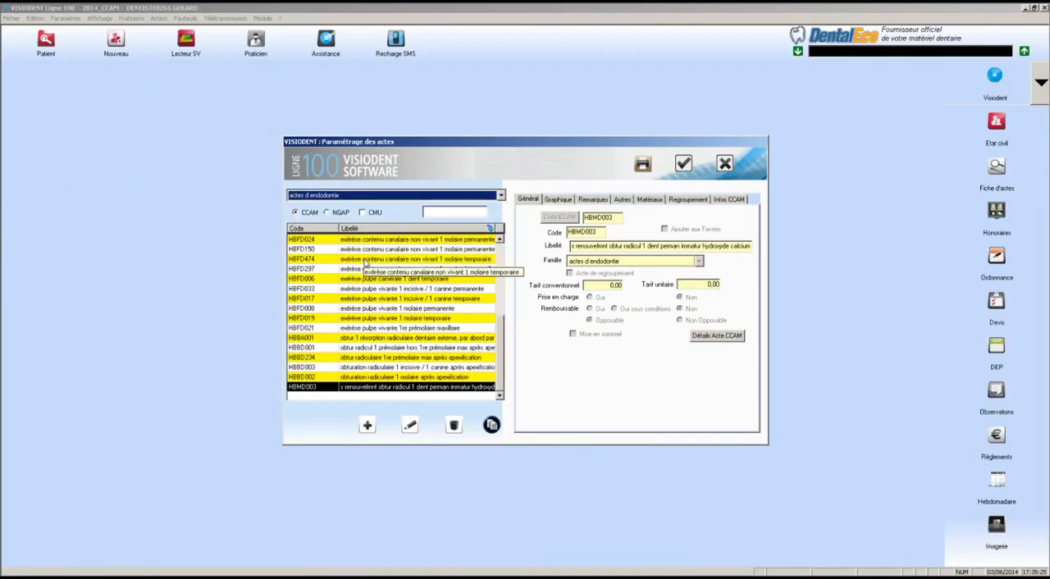
left_click_drag(504, 333, 497, 249)
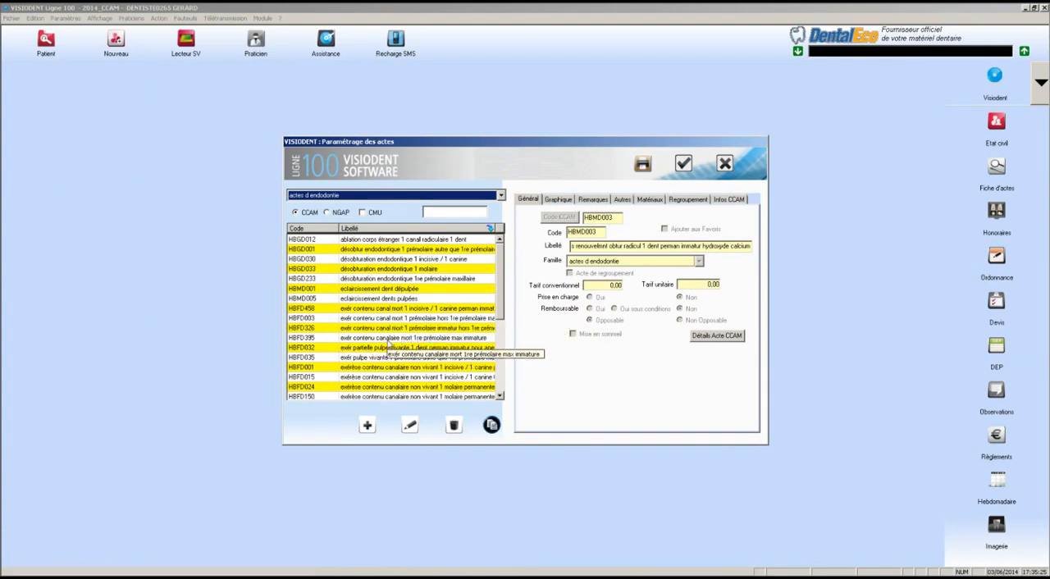
left_click(402, 337)
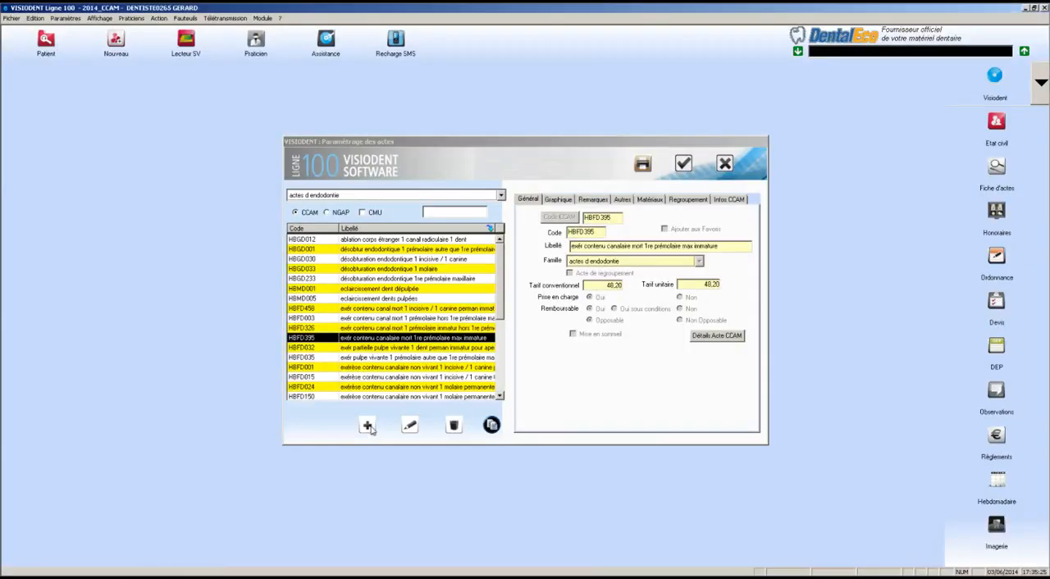
left_click(368, 426)
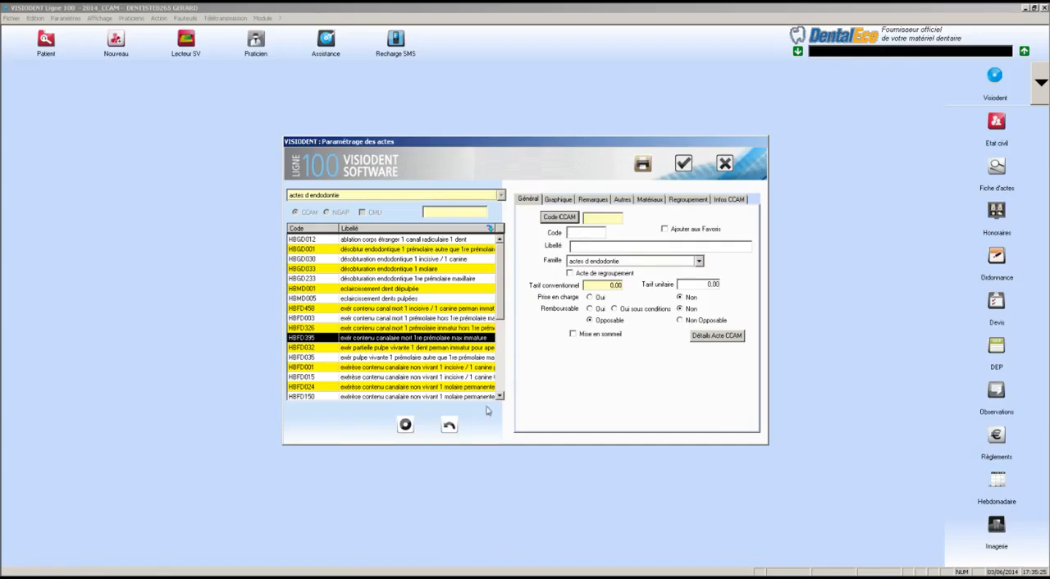
left_click(597, 261)
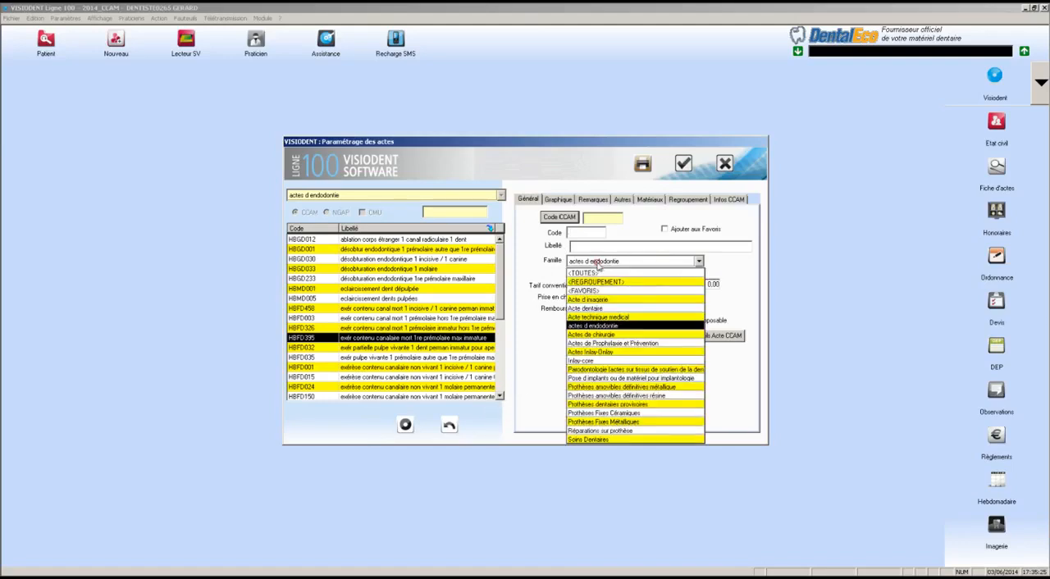
left_click(589, 405)
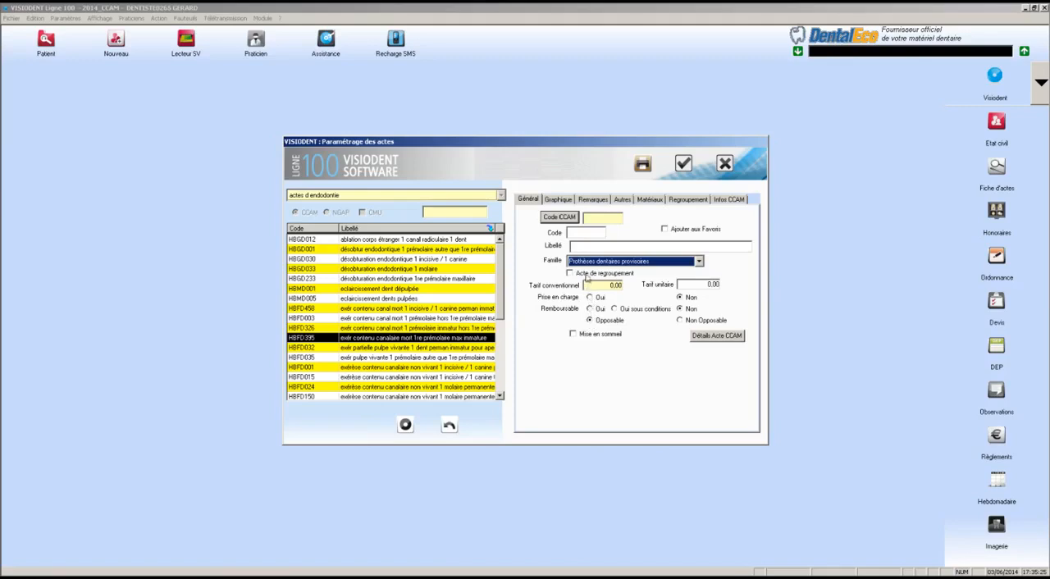
left_click(589, 321)
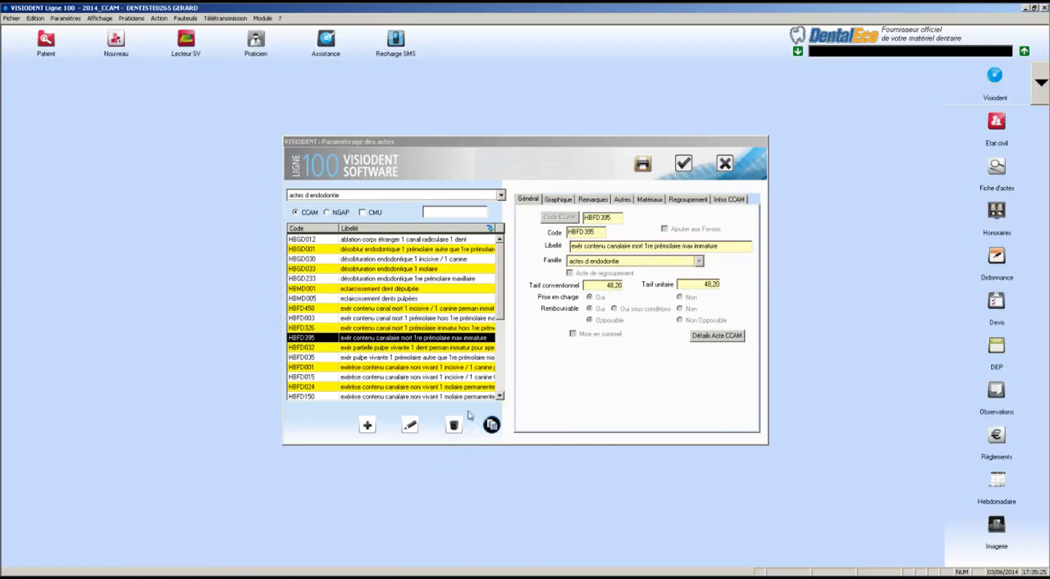
left_click(455, 428)
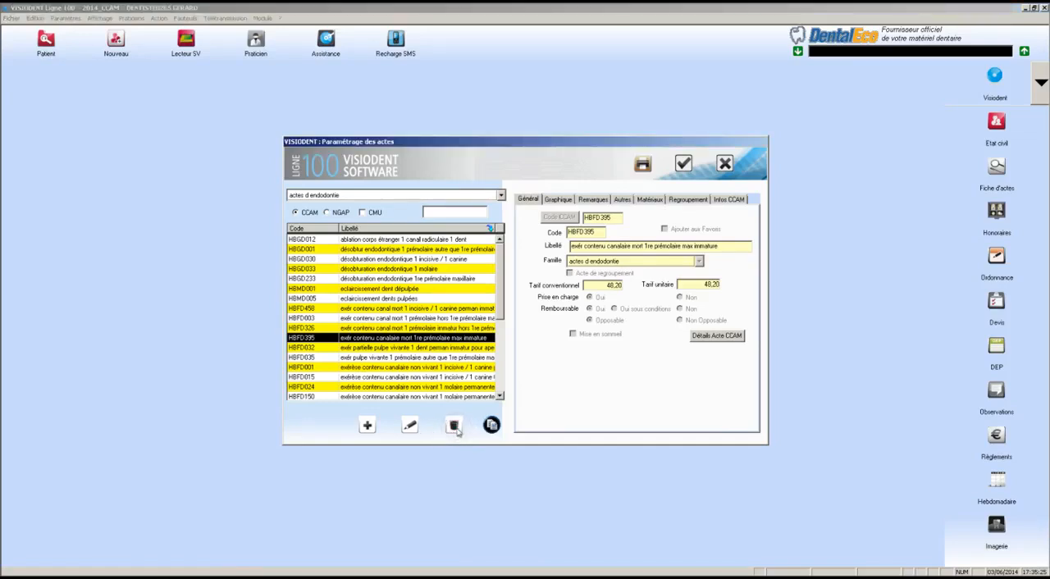
left_click(427, 348)
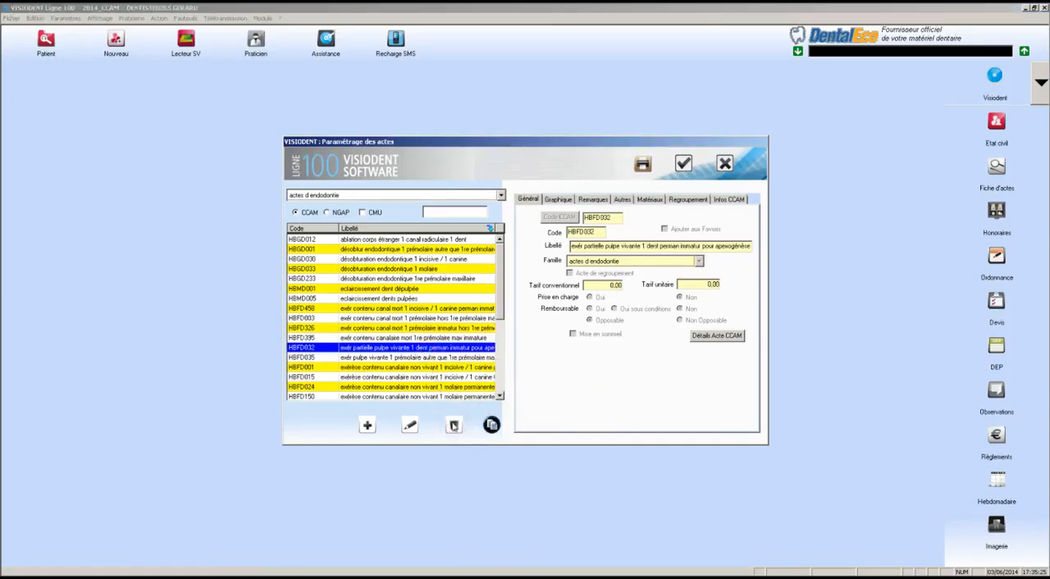
left_click(439, 328)
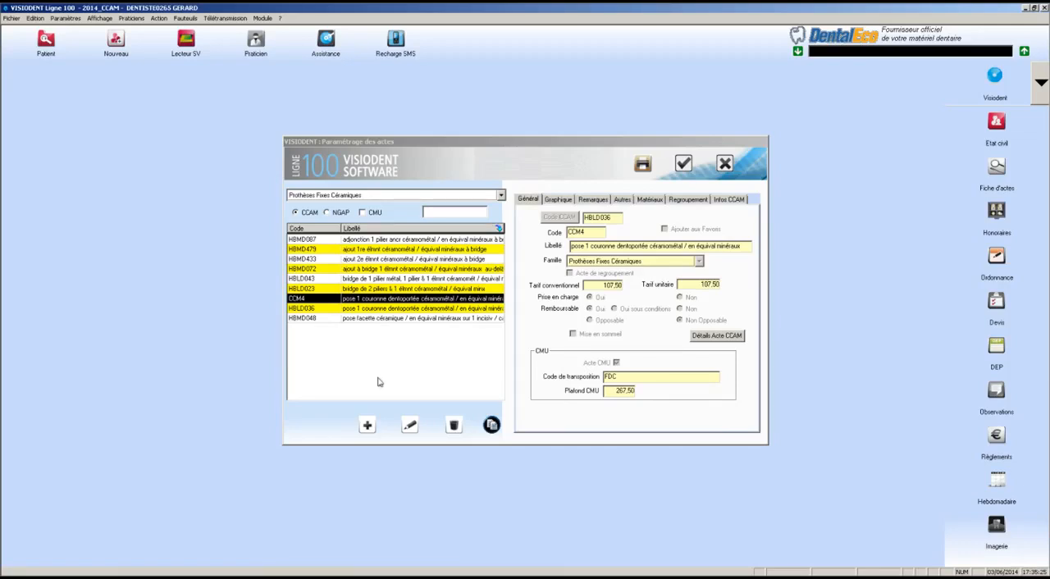
Review the act families and display the details of bridge acts HBLD043 and HBLD023 in Prothèses Fixes Céramiques
left_click(359, 197)
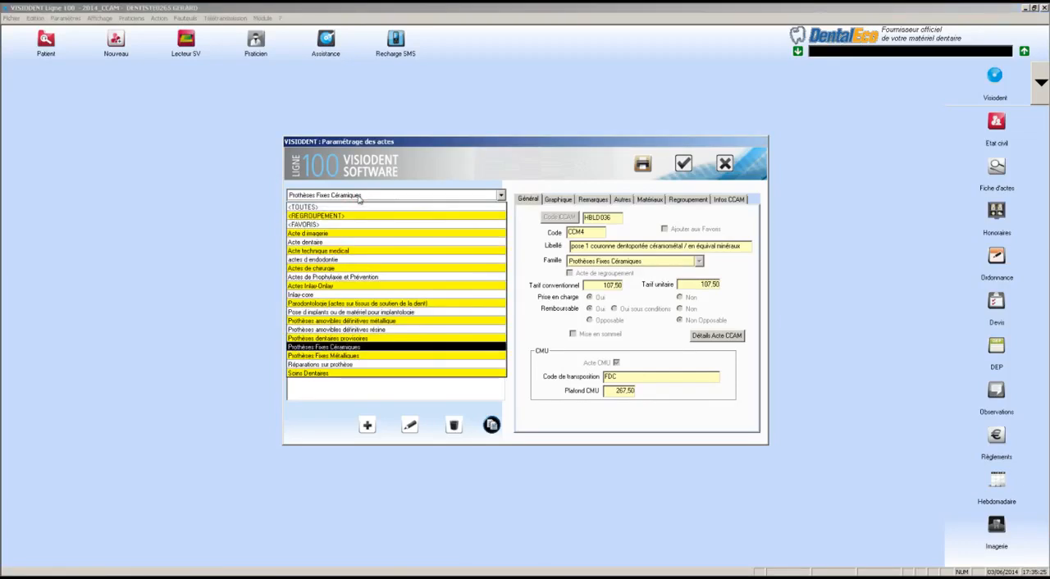
left_click(358, 199)
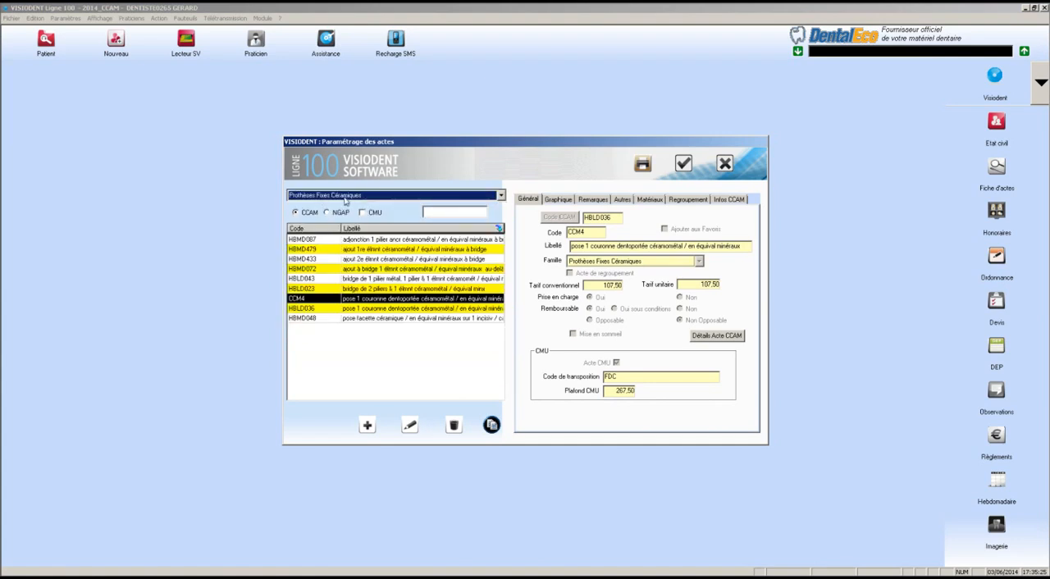
left_click(346, 280)
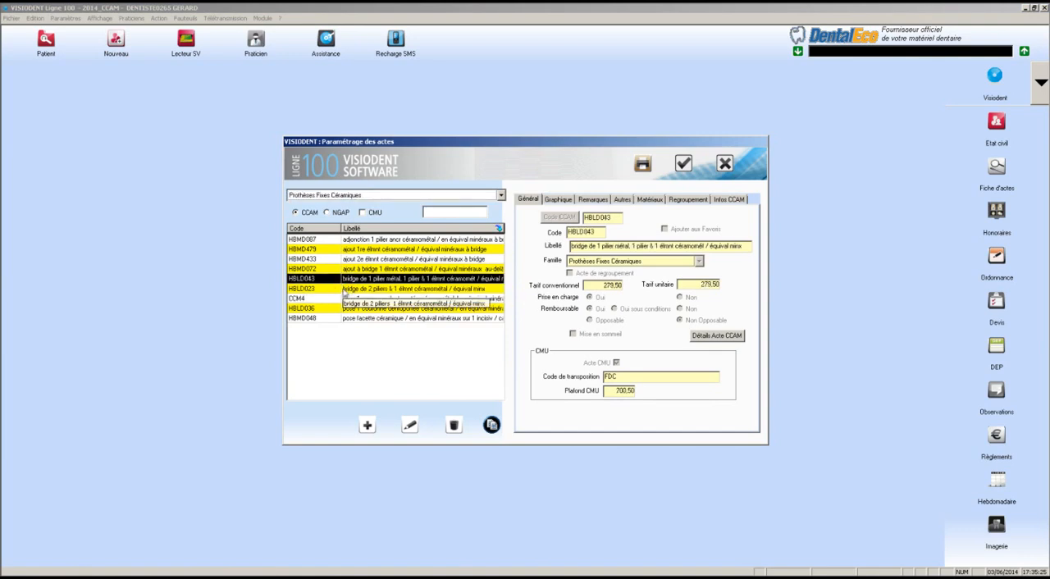
left_click(346, 290)
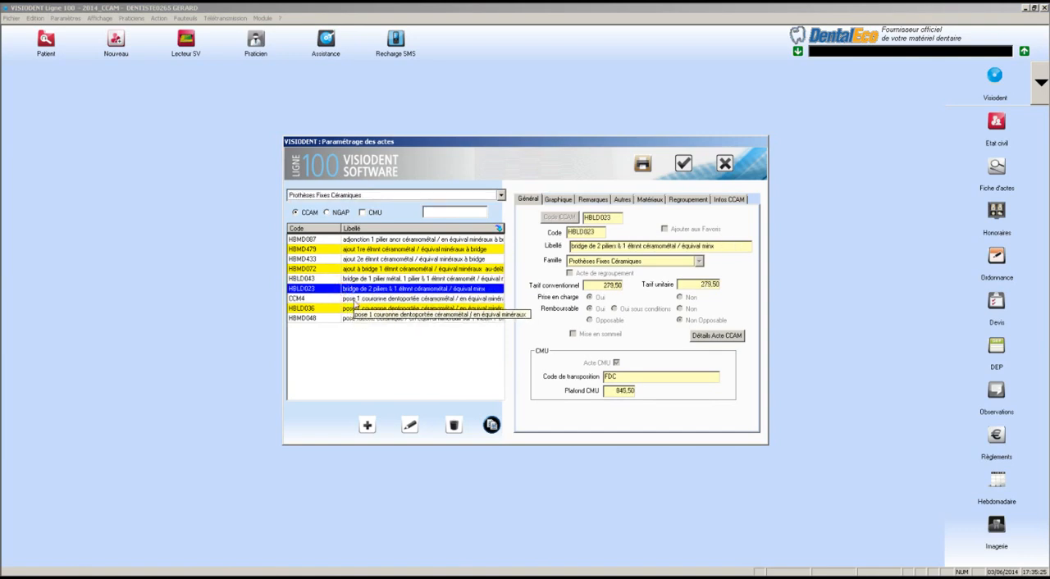
Duplicate ceramic-metal crown act HBLD036 and give the copy the code CCM5
left_click(361, 308)
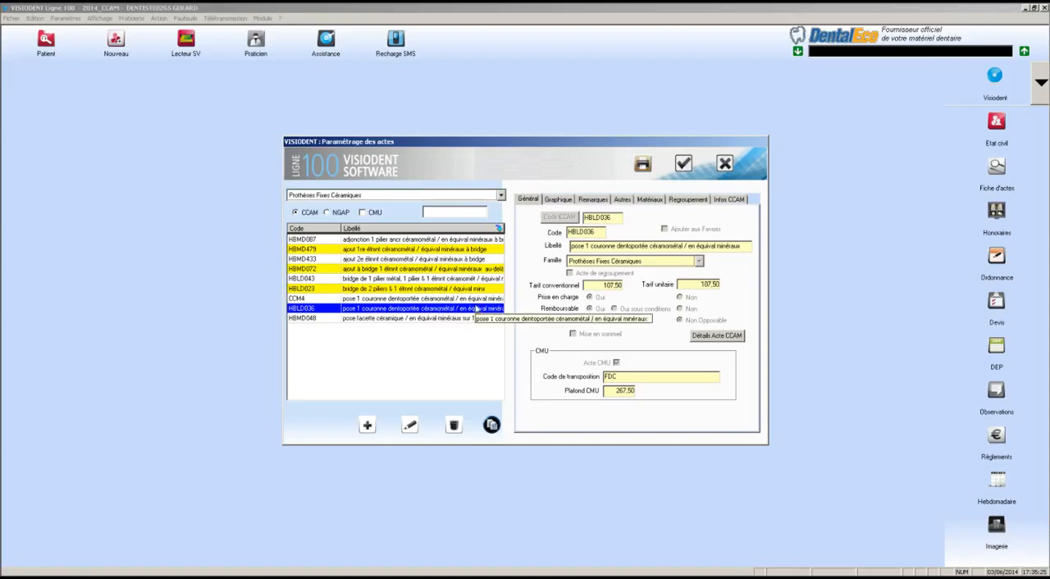
left_click(491, 425)
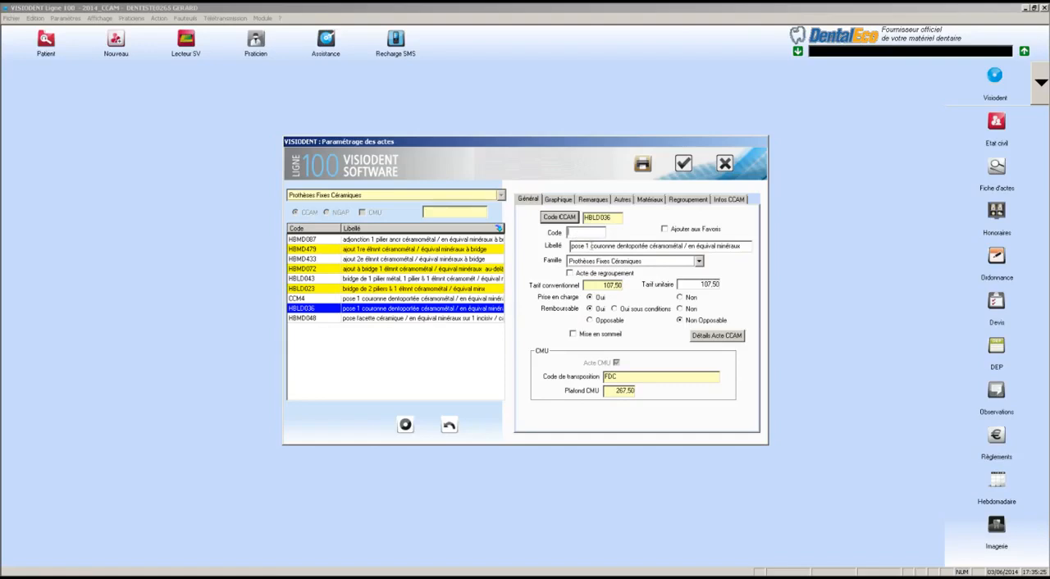
type("CCM")
type("5")
Set the CCM5 act's unit tariff to 650, check its graphic representation, and save the act
double_click(698, 284)
type("450")
key("BackSpace")
key("BackSpace")
key("BackSpace")
type("650")
left_click(554, 202)
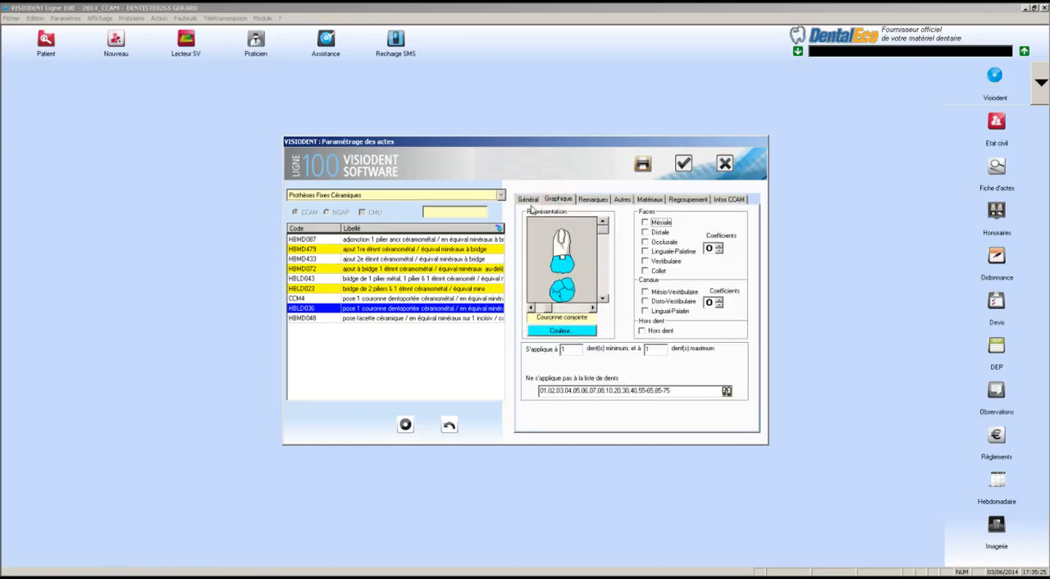
left_click(529, 200)
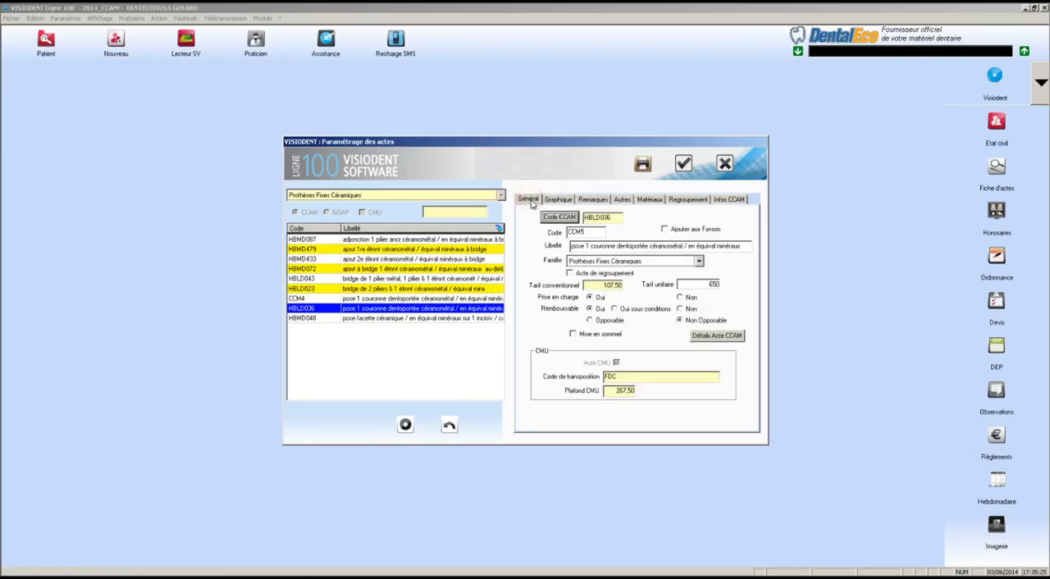
left_click(405, 425)
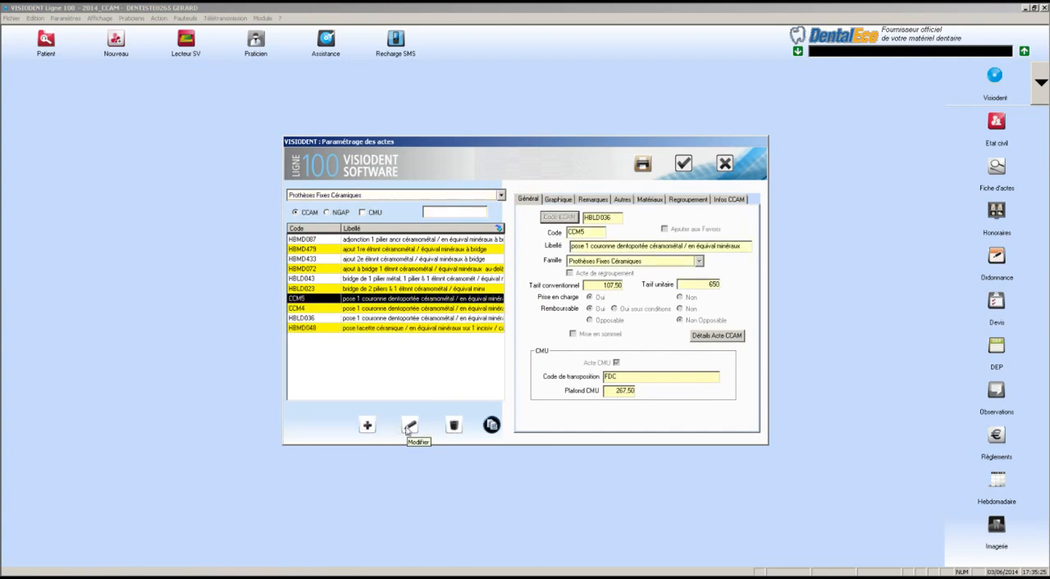
Compare the details of crown acts HBLD036, CCM4 and CCM5
left_click(303, 319)
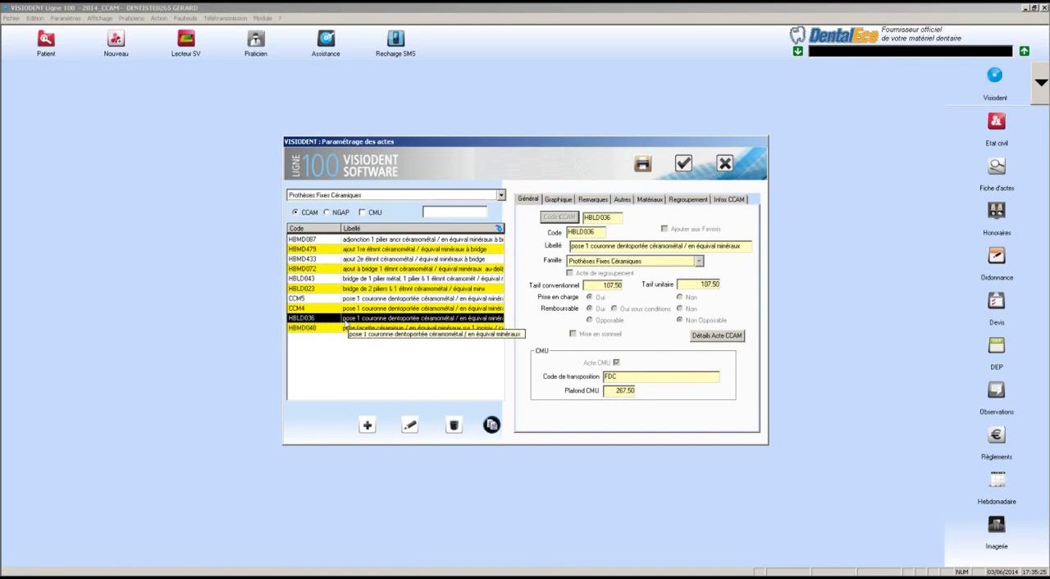
left_click(302, 310)
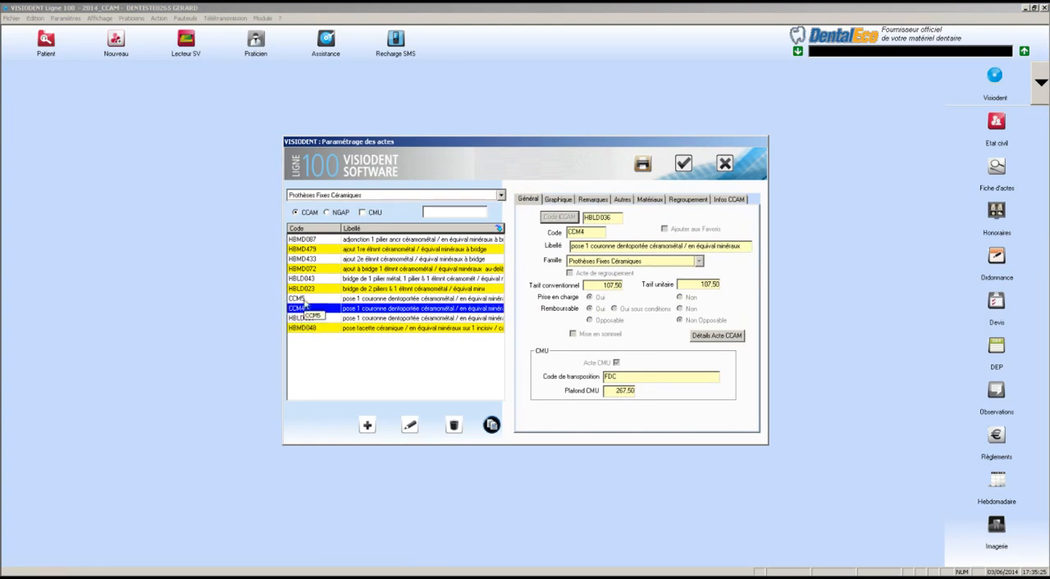
left_click(301, 301)
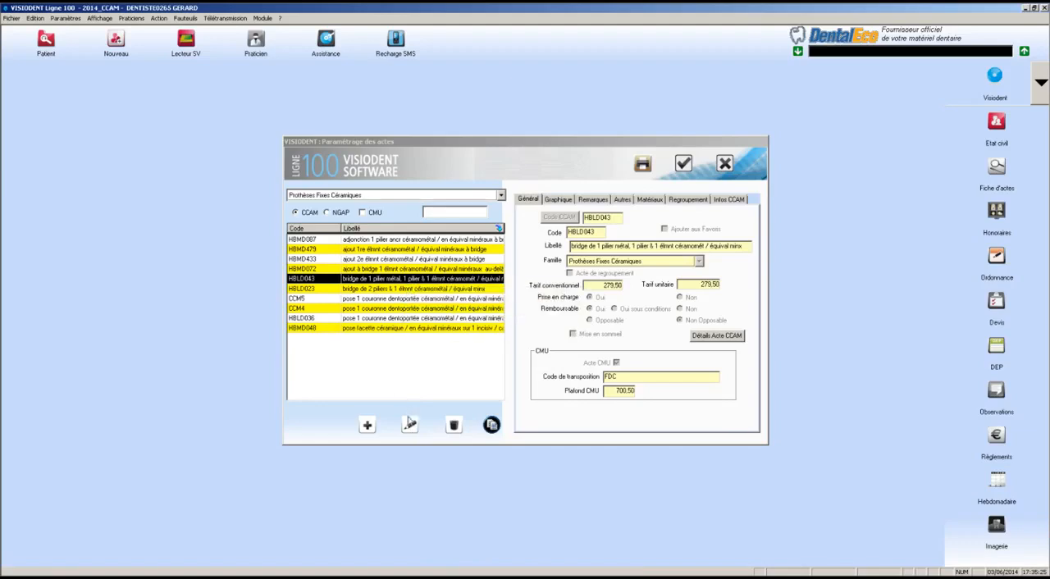
Open bridge act HBLD043 for editing, toggle its Mise en sommeil option, and examine its graphic settings and tooth limits
left_click(409, 425)
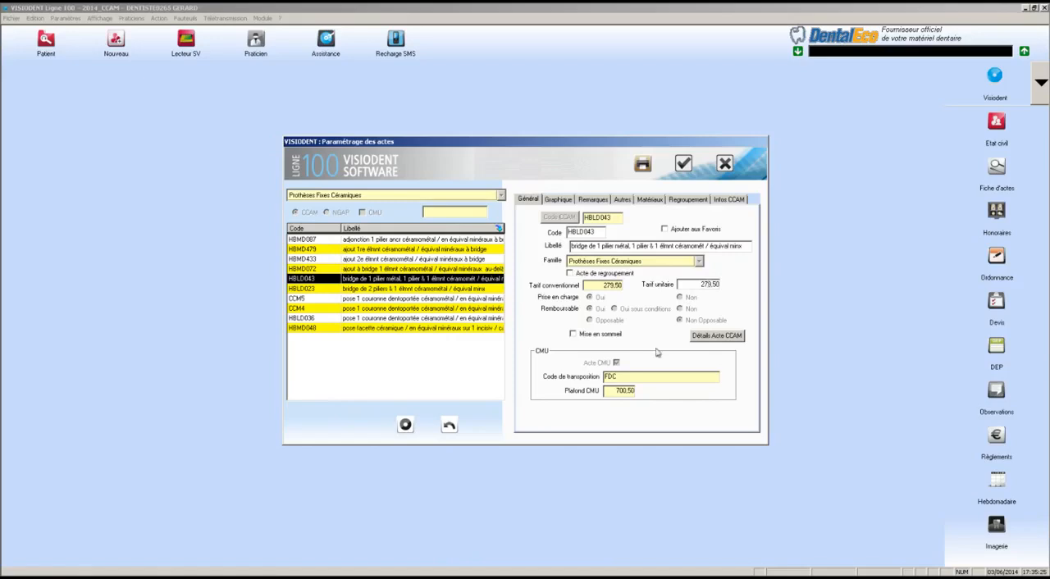
left_click(574, 335)
left_click(555, 201)
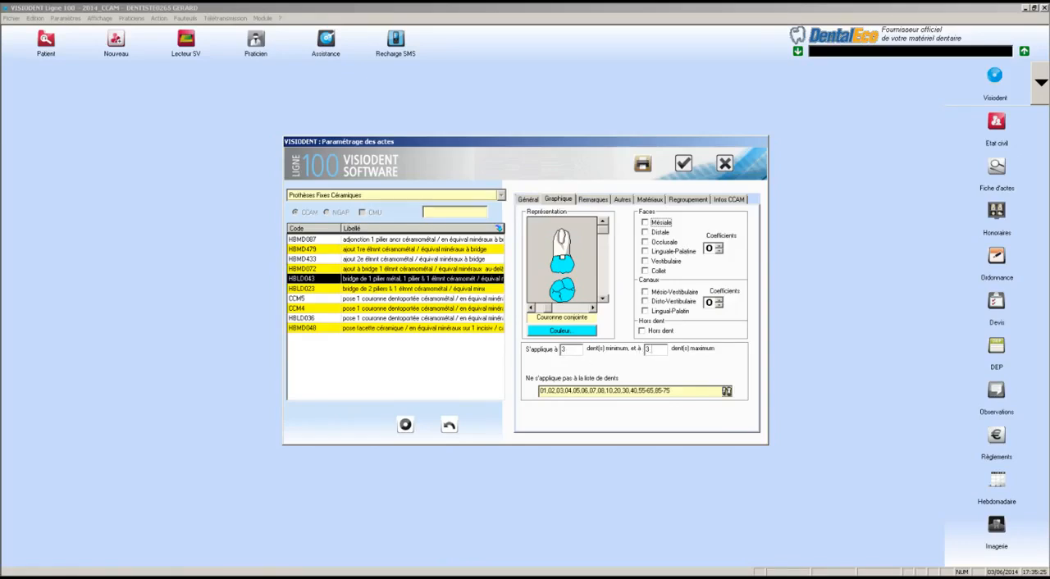
left_click(652, 348)
left_click(530, 203)
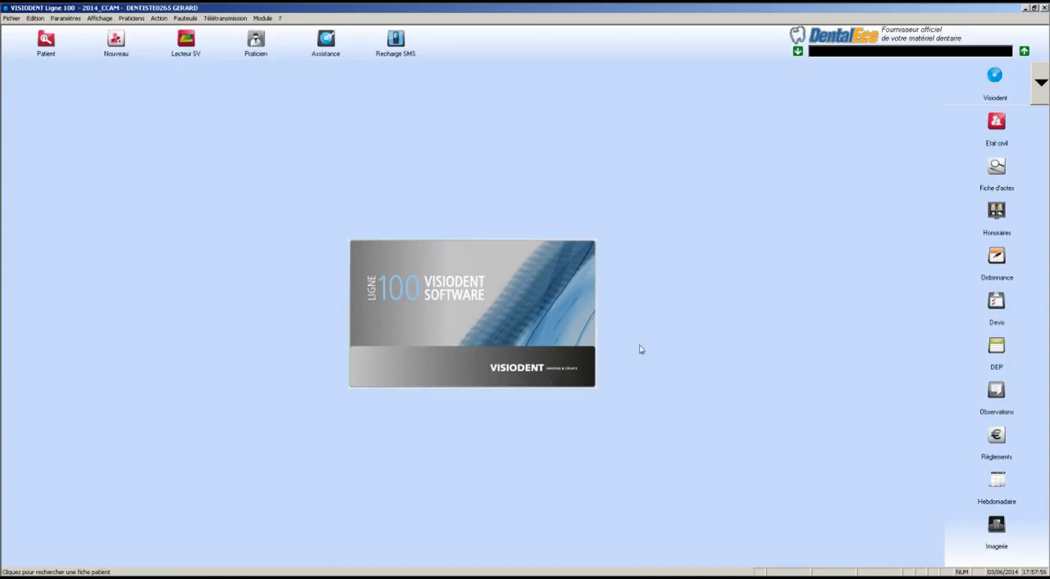
Open the patient search and load the patient's record
left_click(46, 49)
double_click(513, 225)
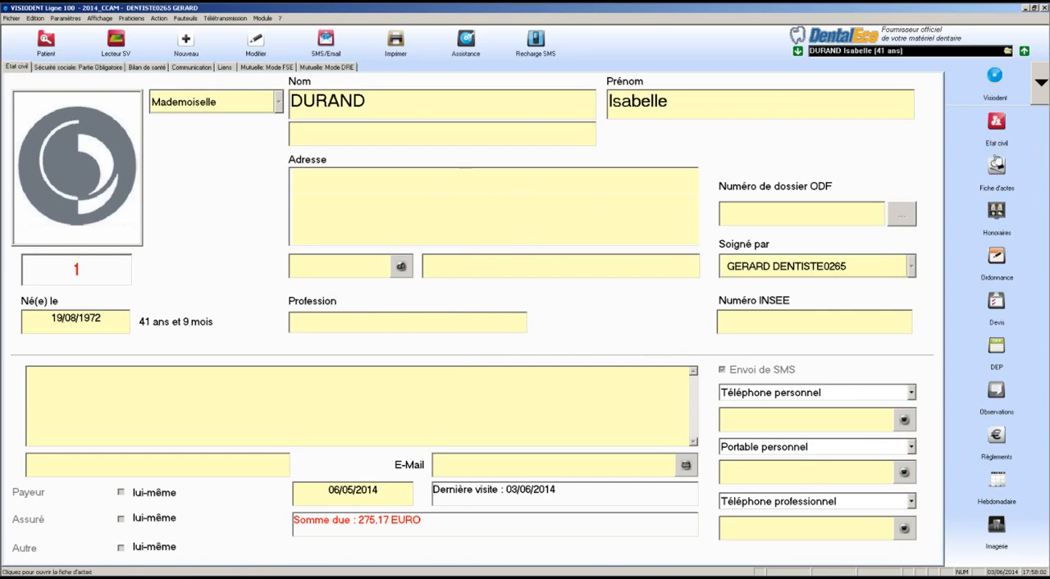
Open the patient's act sheet in entry mode and check the endodontic acts offered for tooth 17
left_click(996, 171)
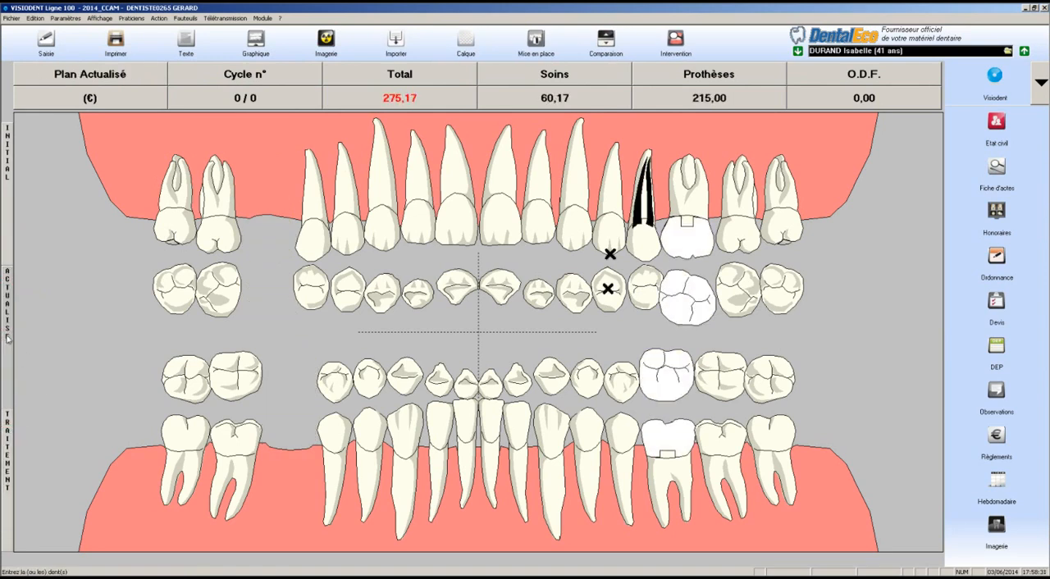
left_click(45, 41)
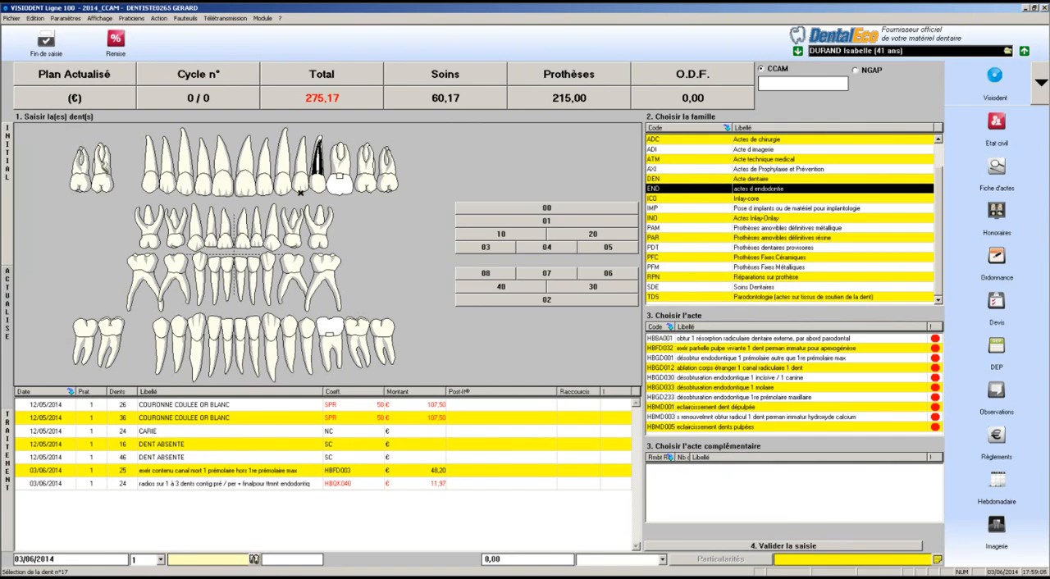
left_click(105, 177)
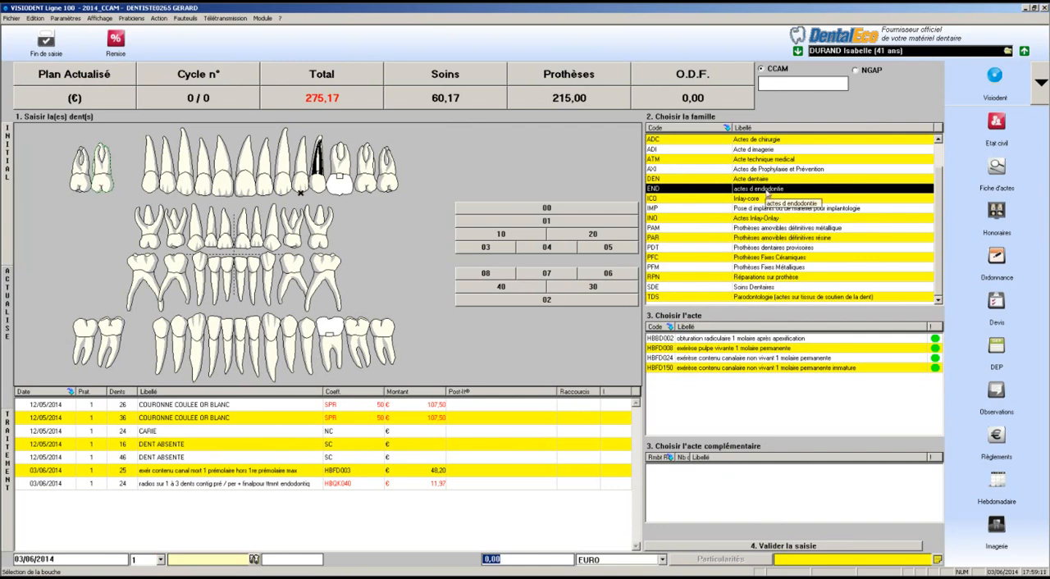
left_click(767, 192)
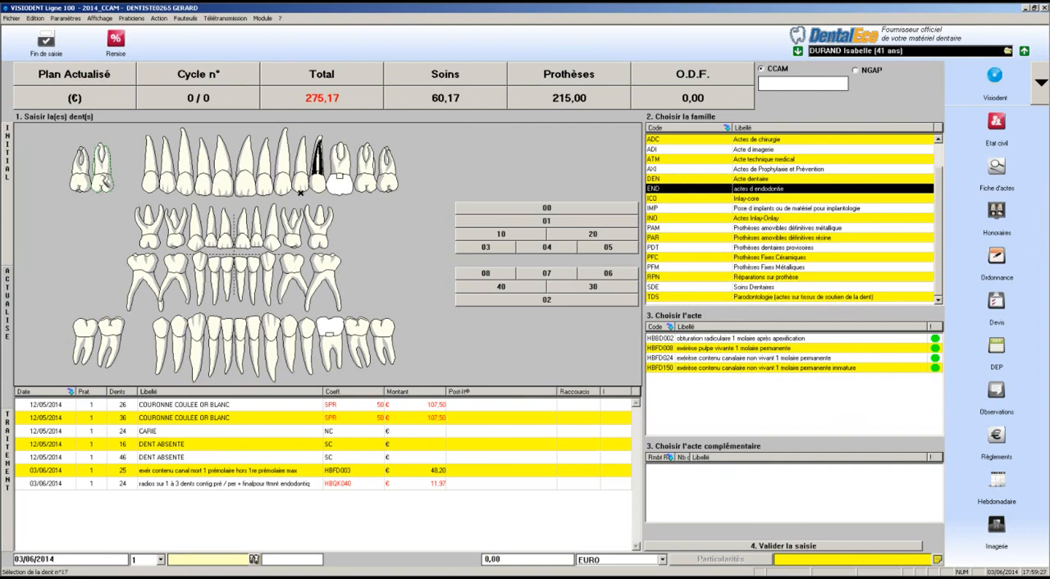
left_click(105, 180)
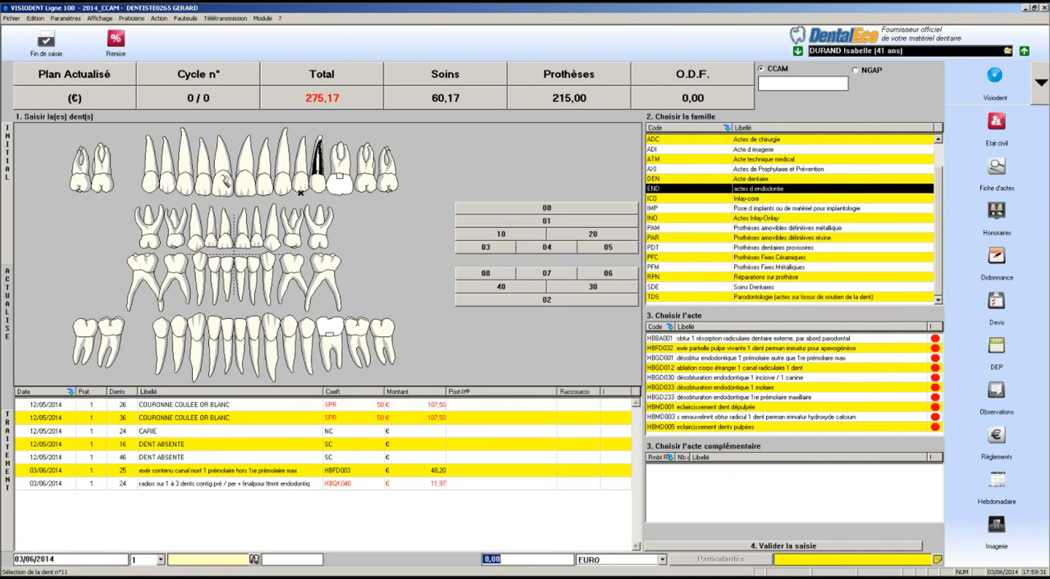
Record endodontic act HBFD001 (exérèse contenu canalaire non vivant, incisive / canine permanente) on tooth 11
left_click(224, 181)
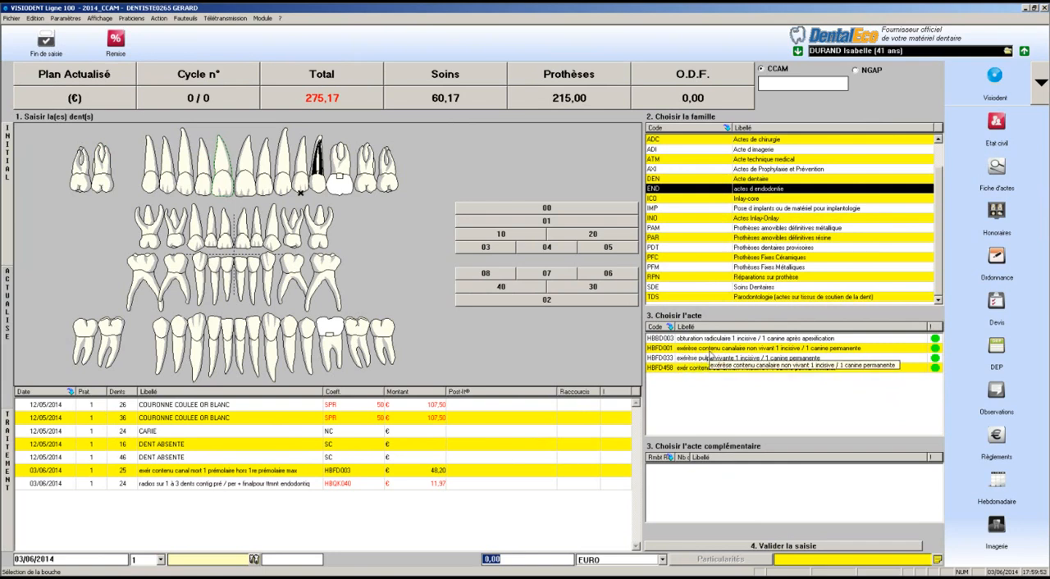
left_click(709, 352)
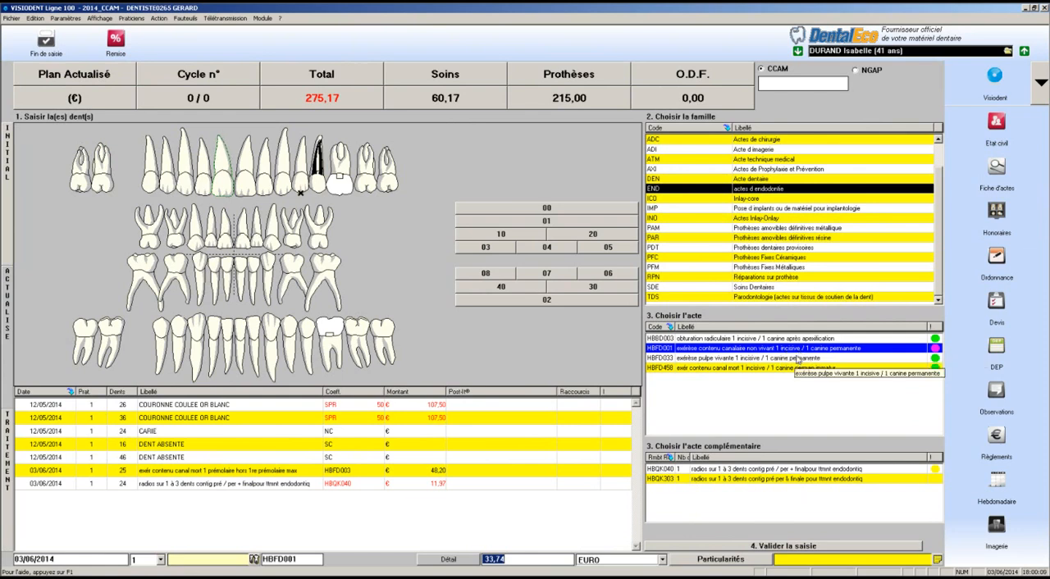
left_click(756, 547)
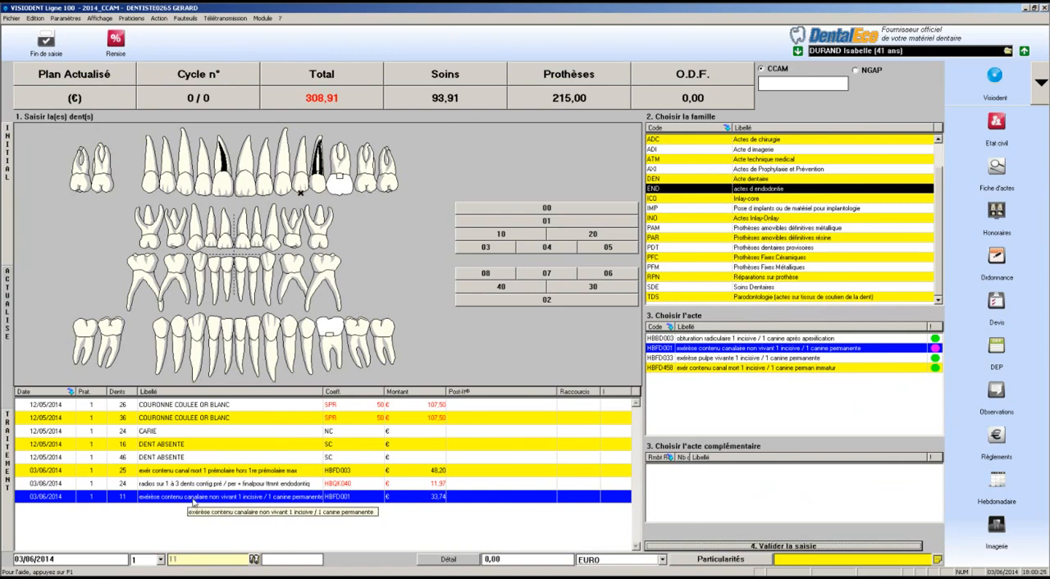
Add complementary radiograph act HBQK040 to the HBFD001 entry on tooth 11, marking it Non (Acte non remboursable) in its details
left_click(193, 501)
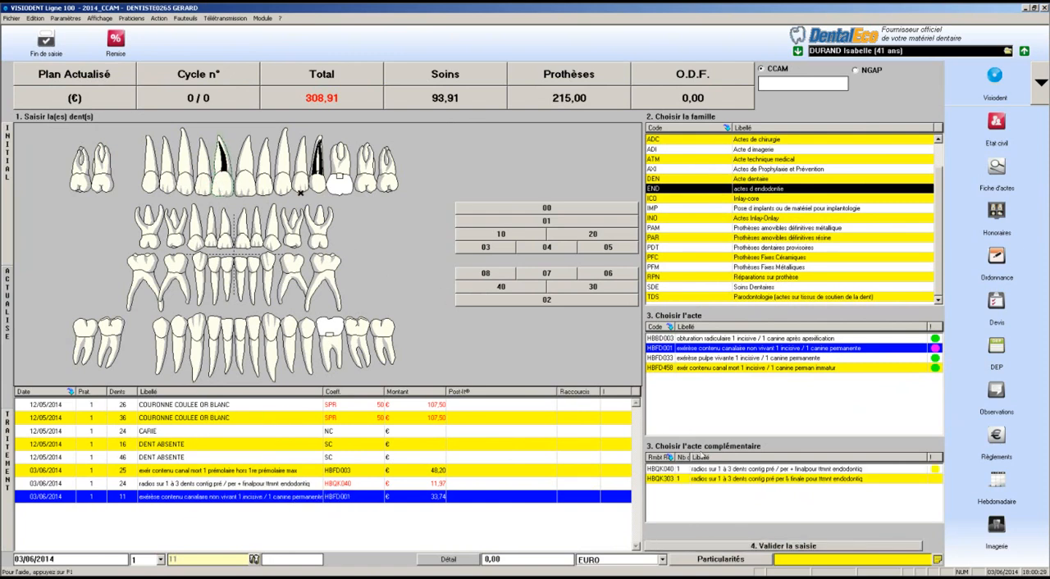
left_click(719, 470)
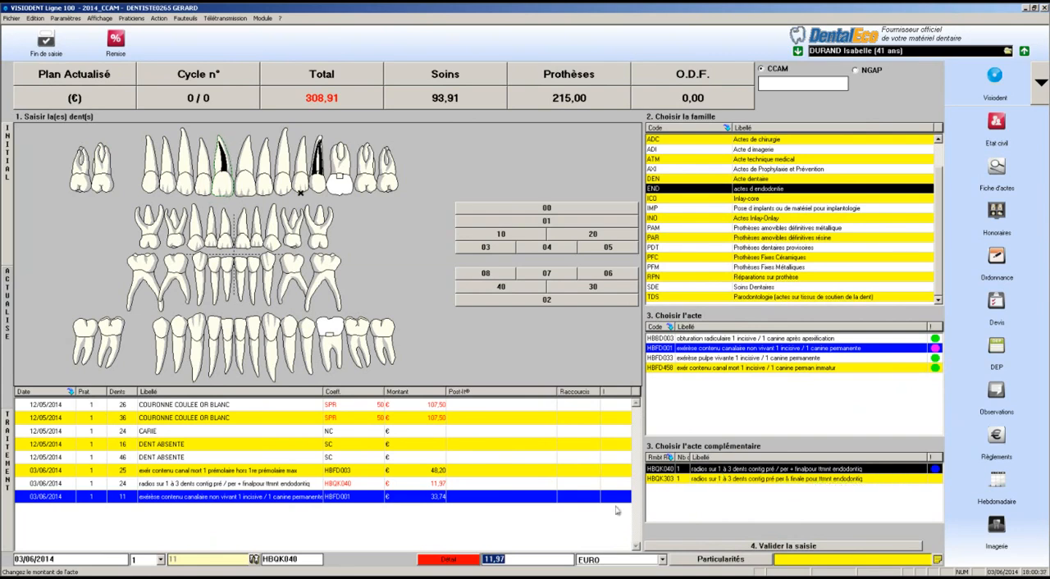
left_click(449, 560)
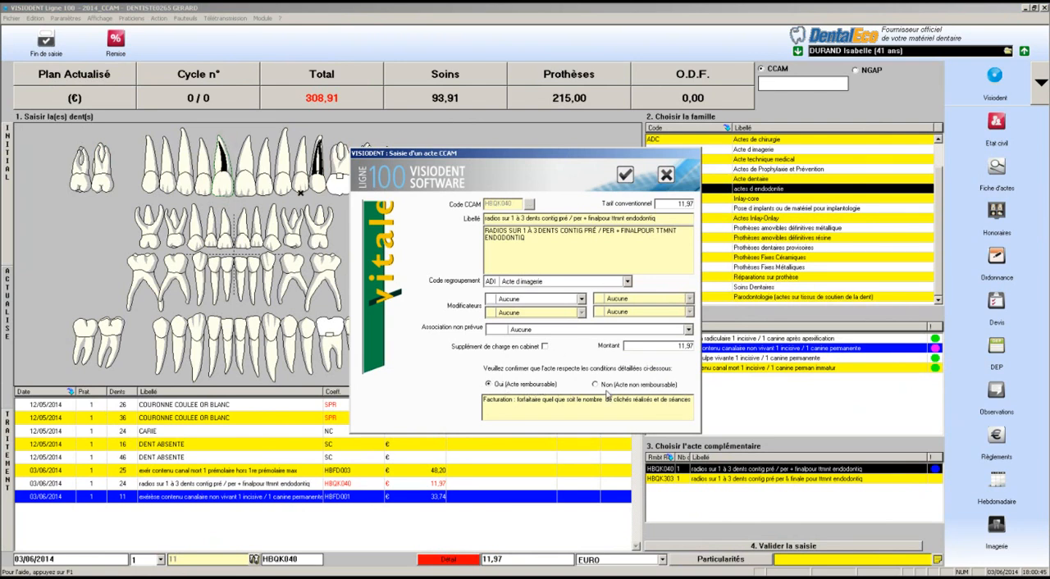
left_click(599, 385)
left_click(623, 176)
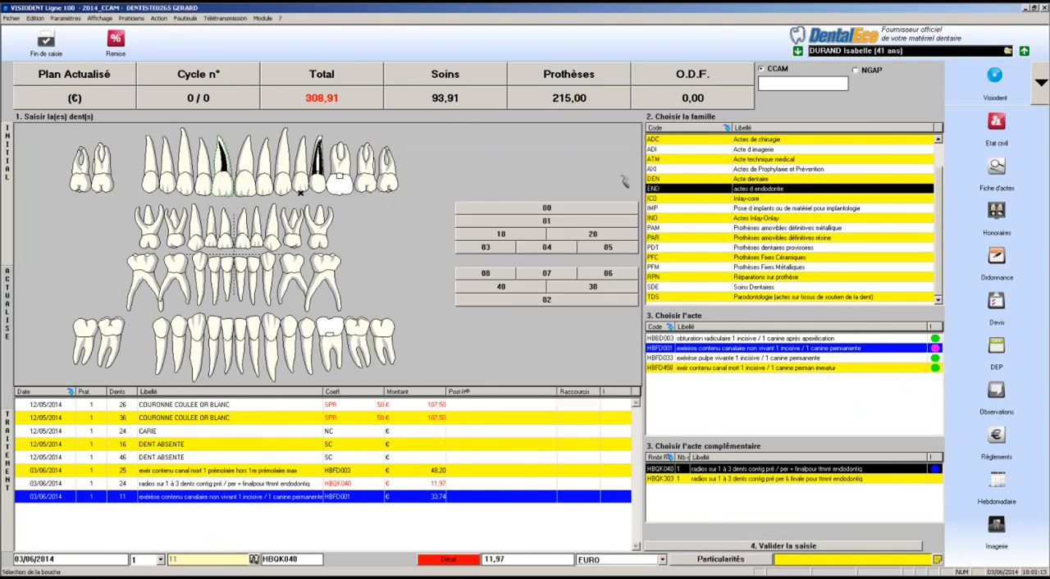
left_click(771, 546)
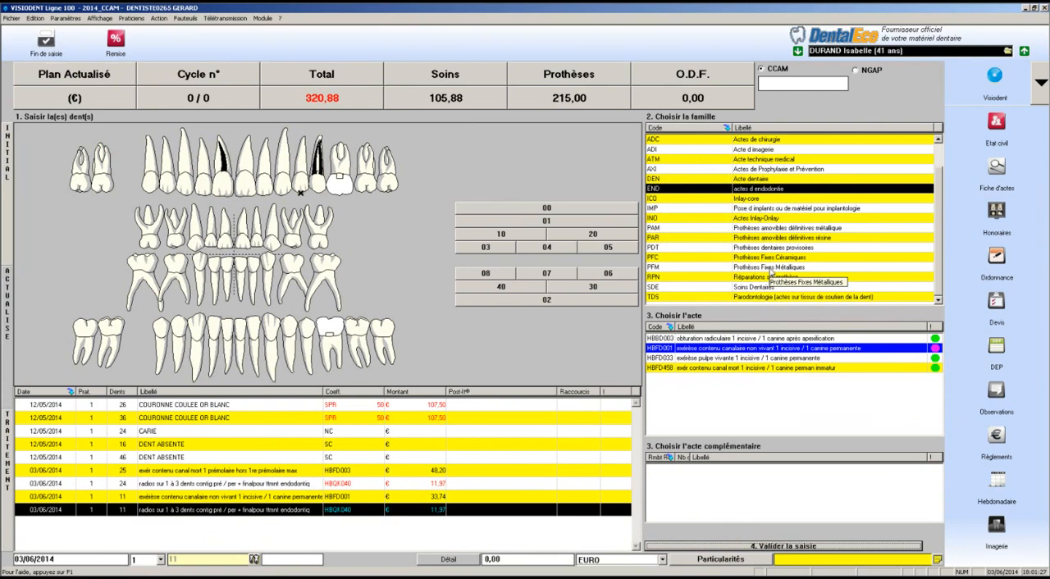
Record bridge act HBLD023 from the Prothèses Fixes Céramiques family on teeth 17 to 15, and review its complementary acts
left_click(776, 257)
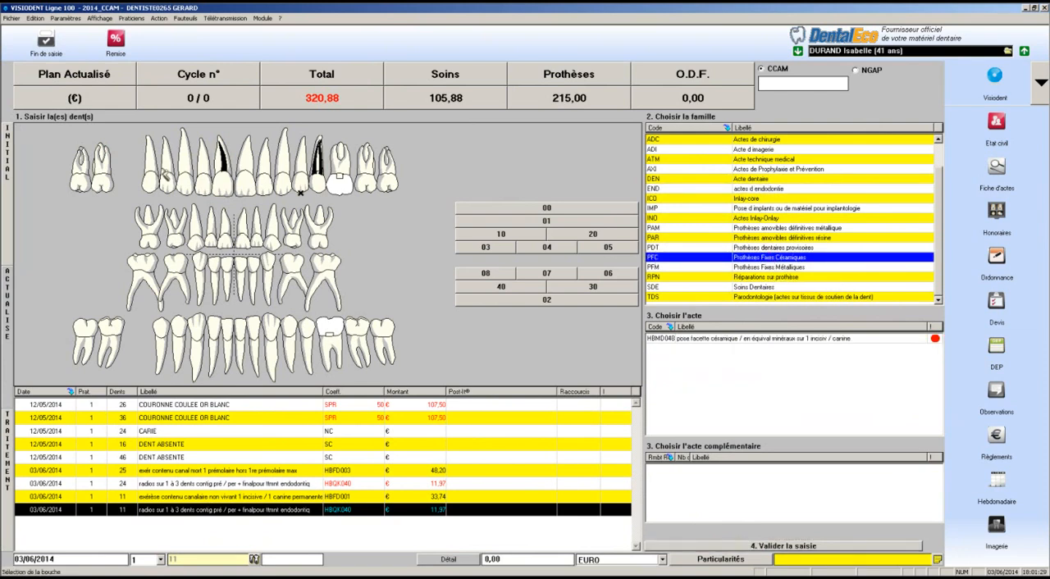
left_click(101, 179)
left_click(124, 179)
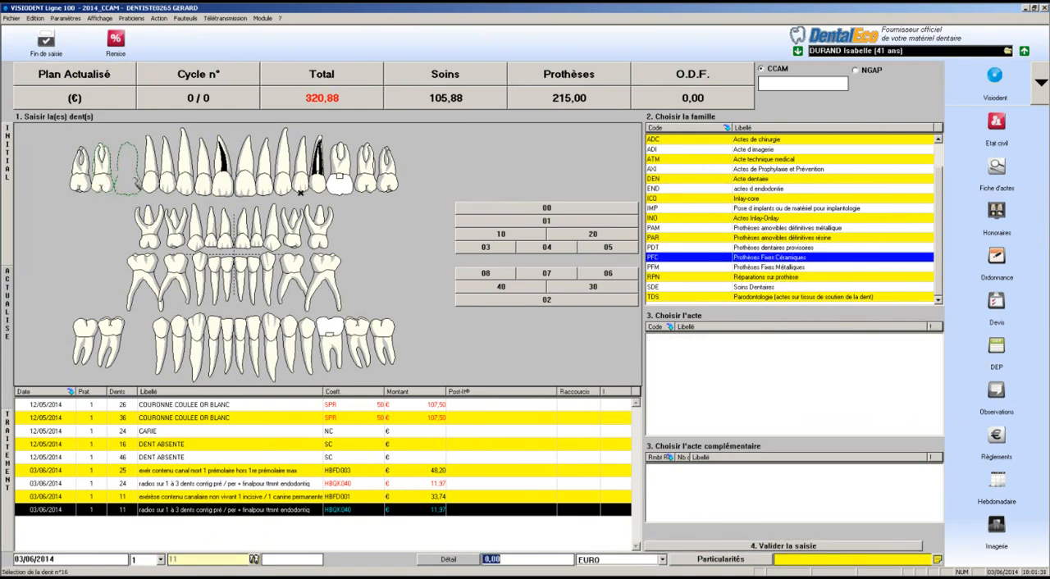
left_click(152, 178)
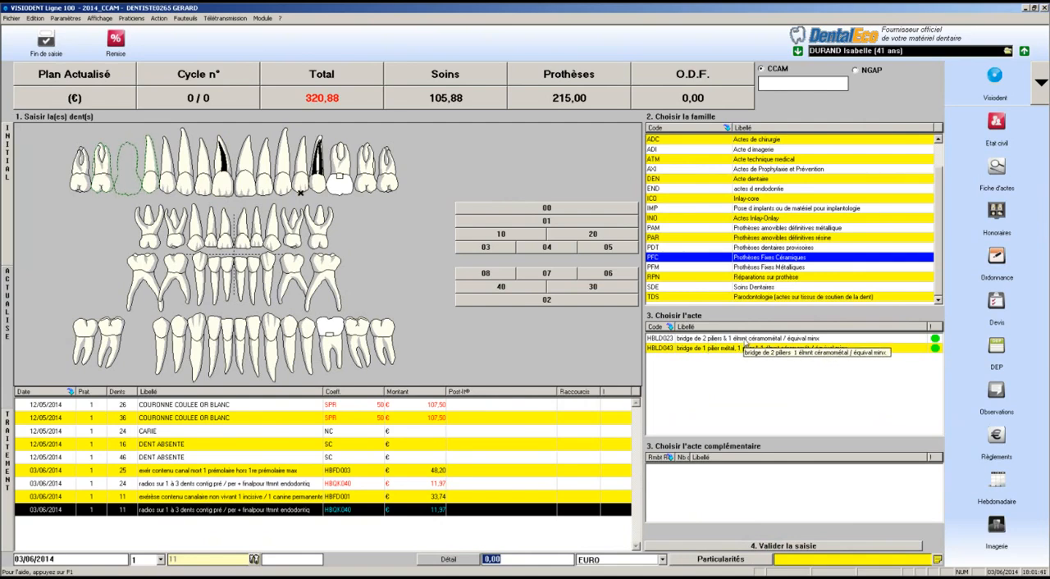
left_click(743, 342)
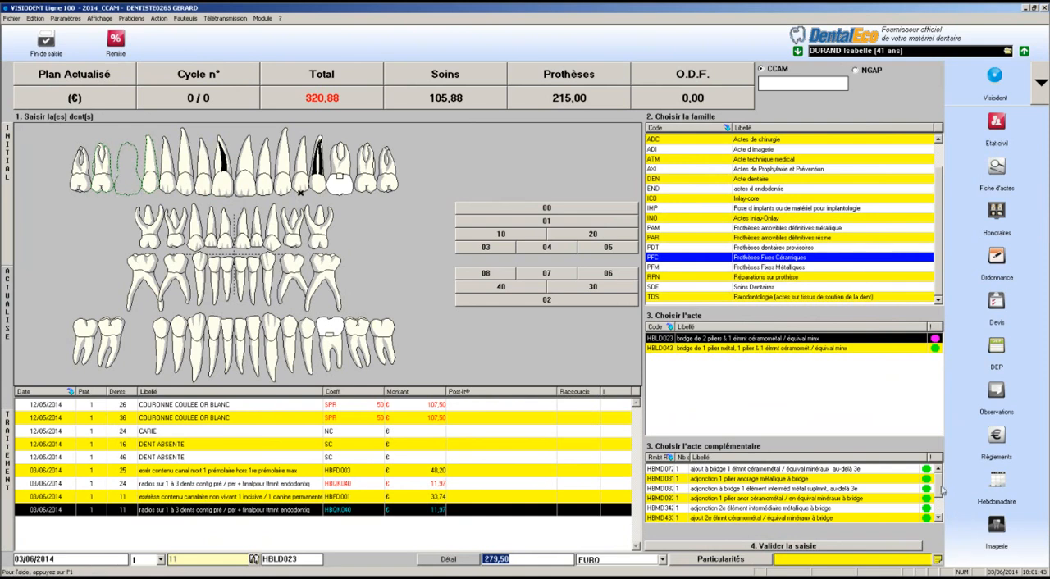
left_click(818, 547)
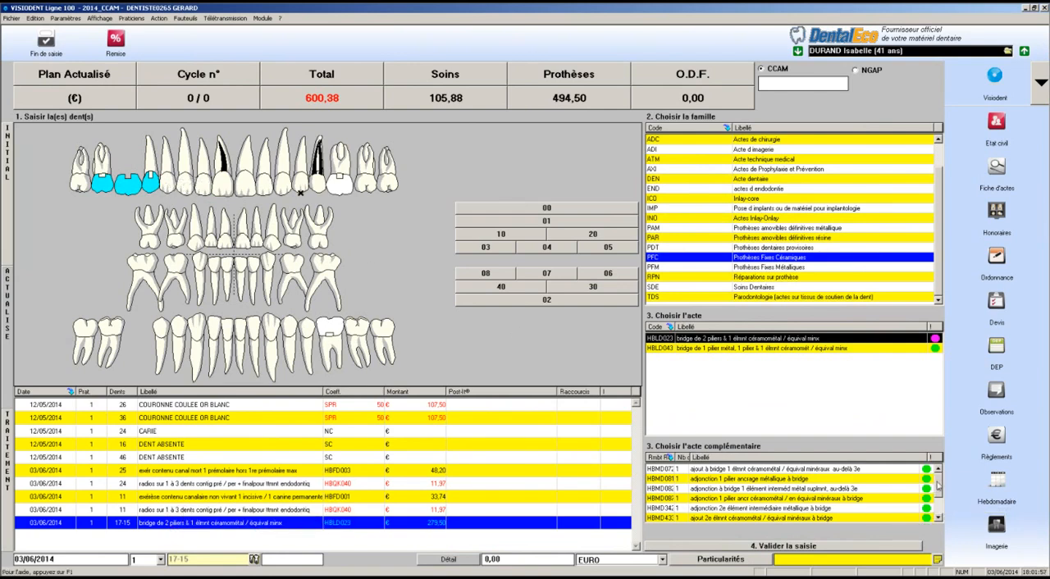
scroll(938, 486, "down", 3)
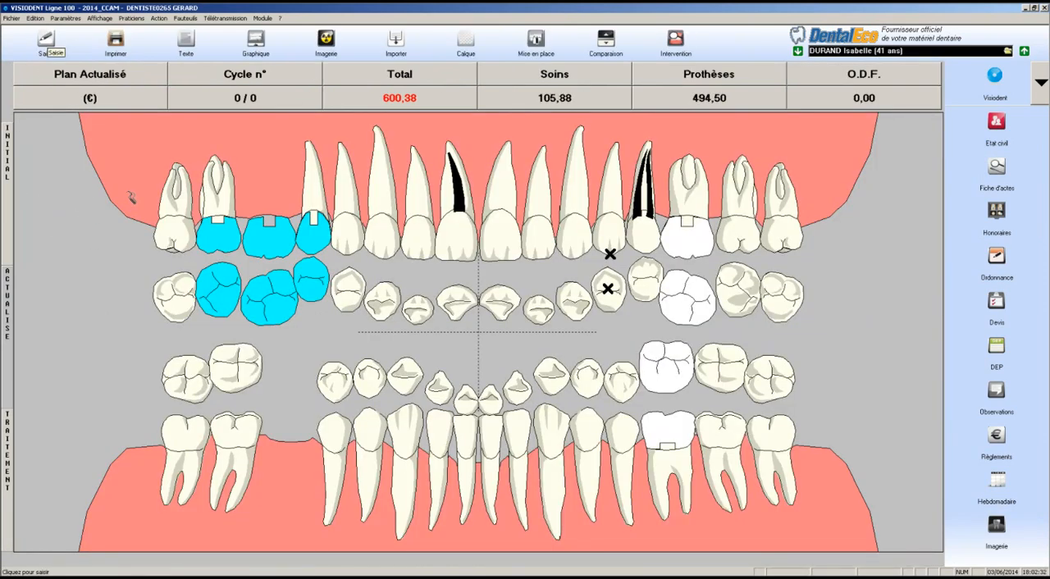
Record scaling and polishing act HBJD001 for whole-mouth zone 00, marking it Non (Acte non remboursable) in its details
left_click(131, 198)
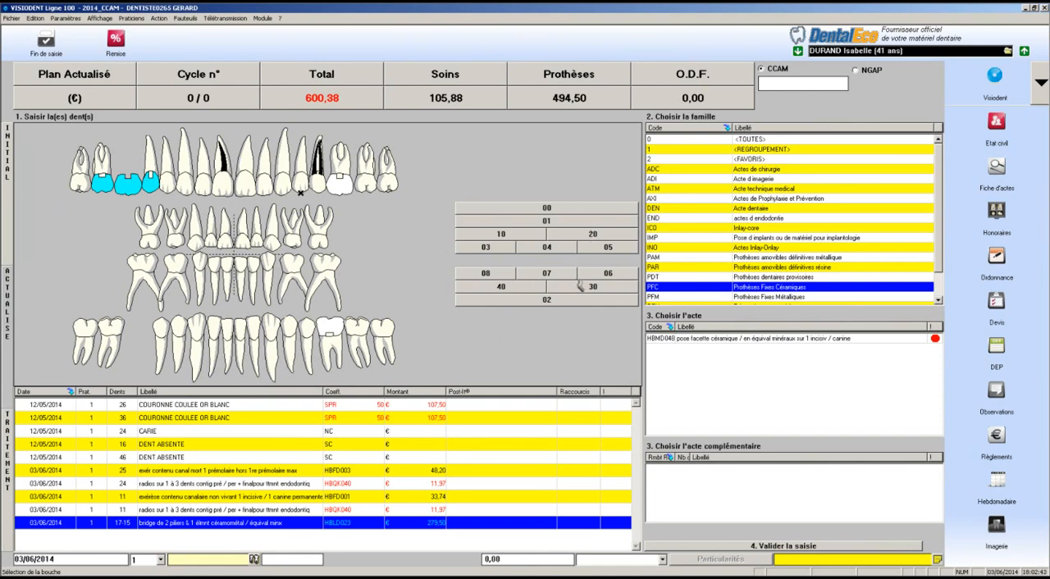
left_click(556, 210)
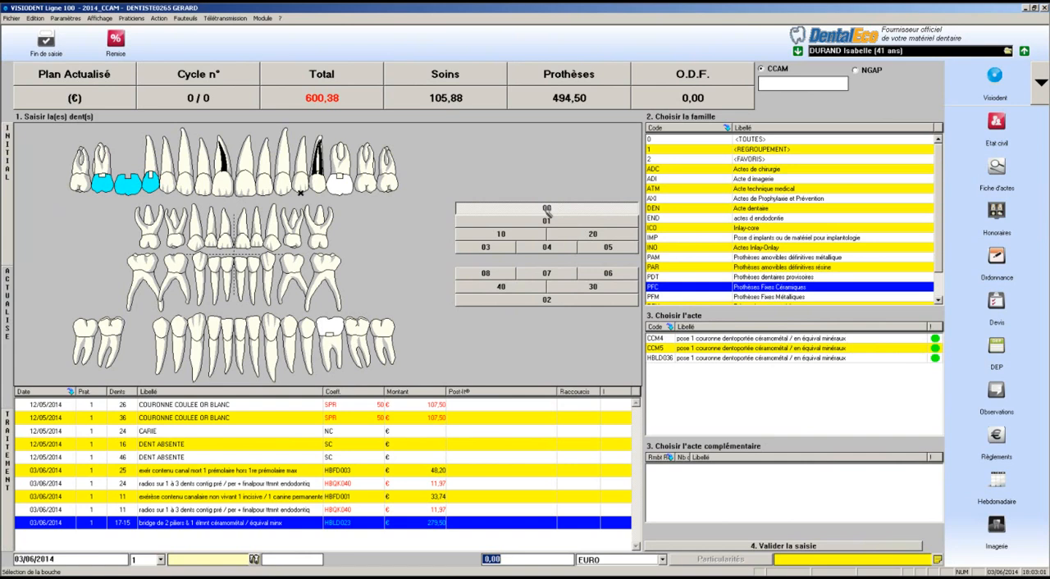
left_click(775, 199)
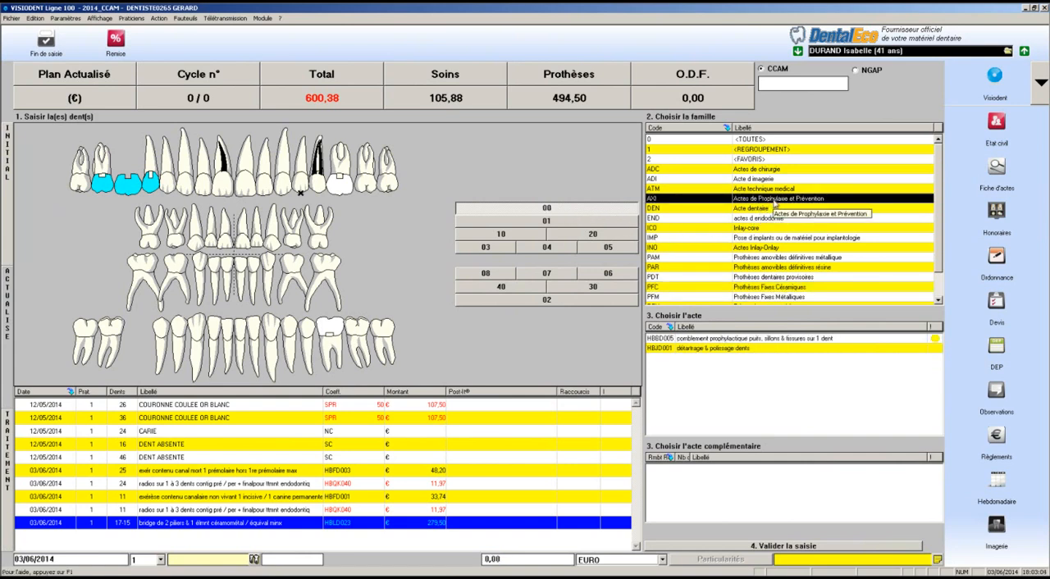
left_click(708, 348)
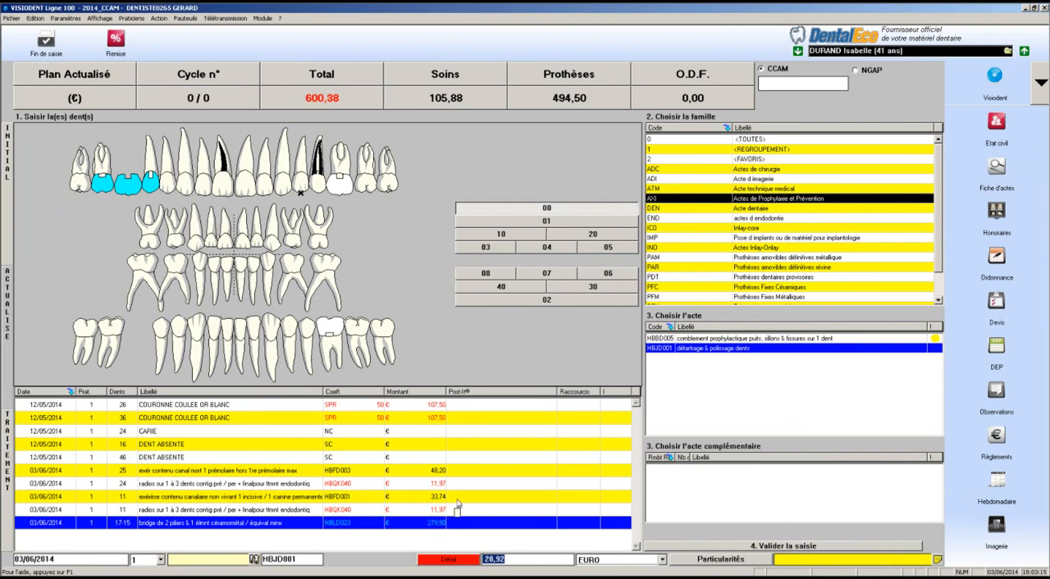
left_click(461, 563)
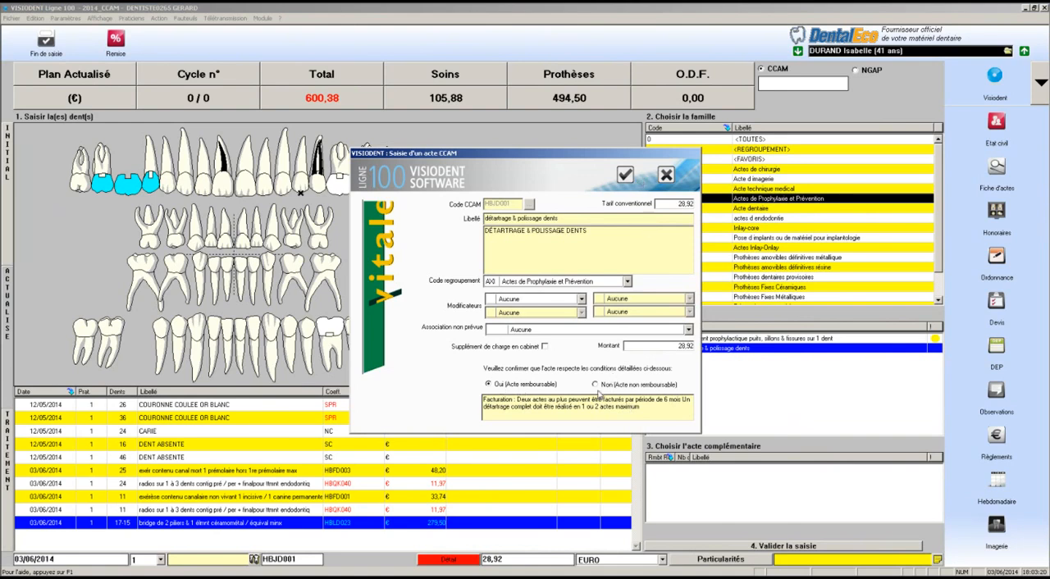
left_click(596, 385)
left_click(625, 175)
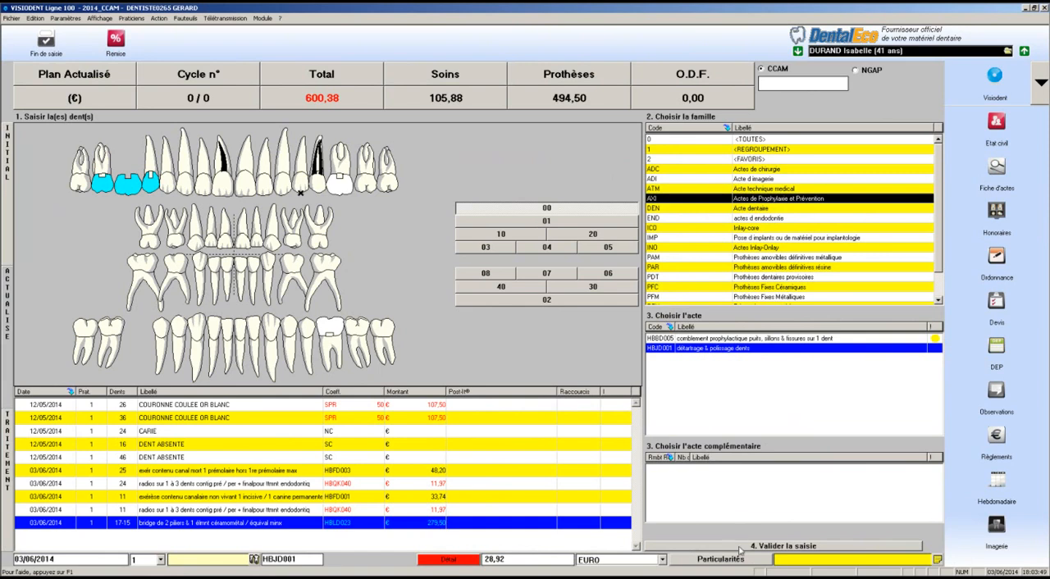
left_click(741, 547)
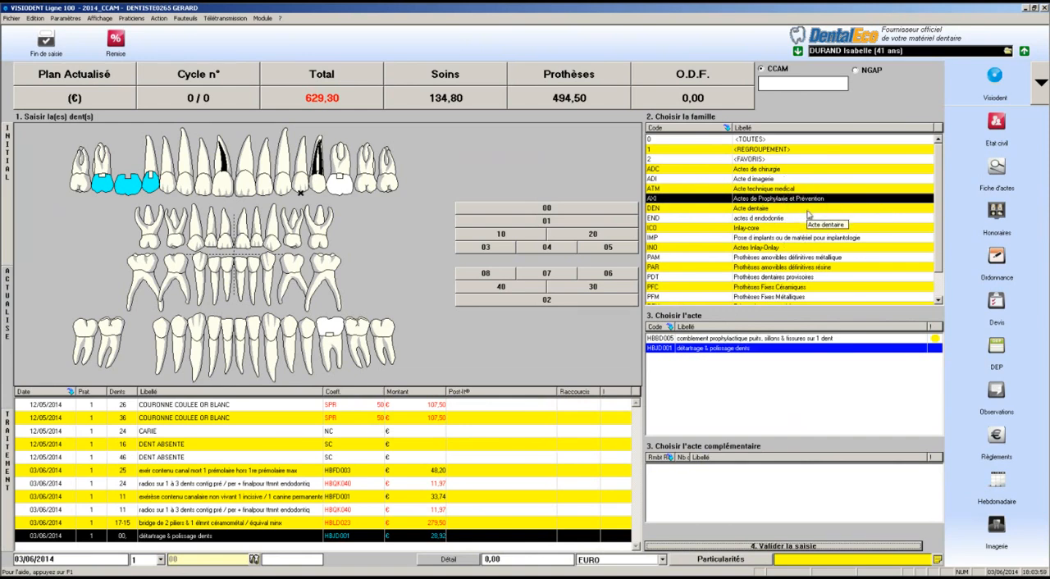
Record complete resin-base denture act HBLD031 for zone 01 and review the complementary acts offered with it
left_click(539, 222)
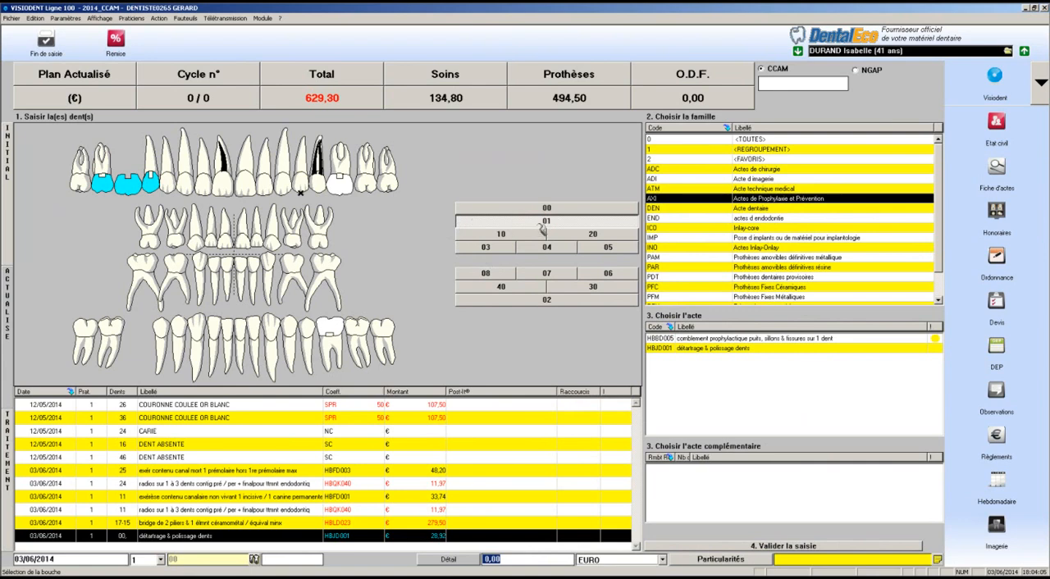
left_click(787, 269)
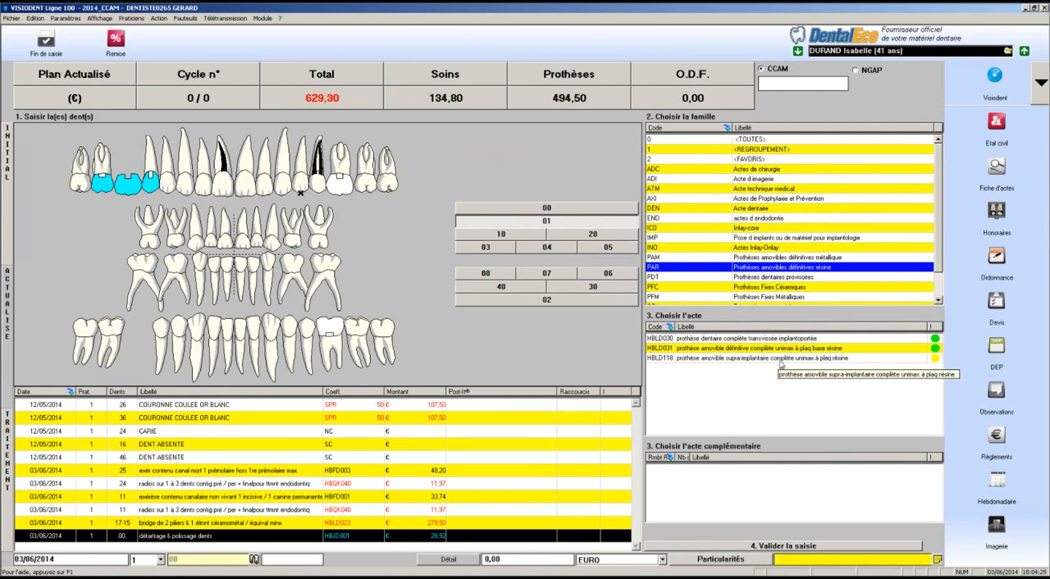
left_click(819, 349)
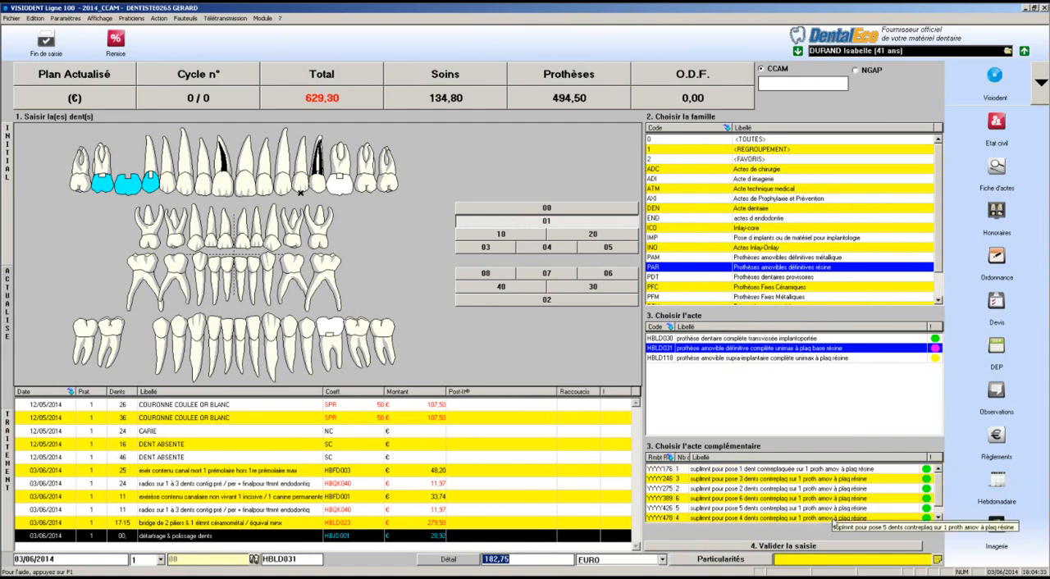
left_click(811, 547)
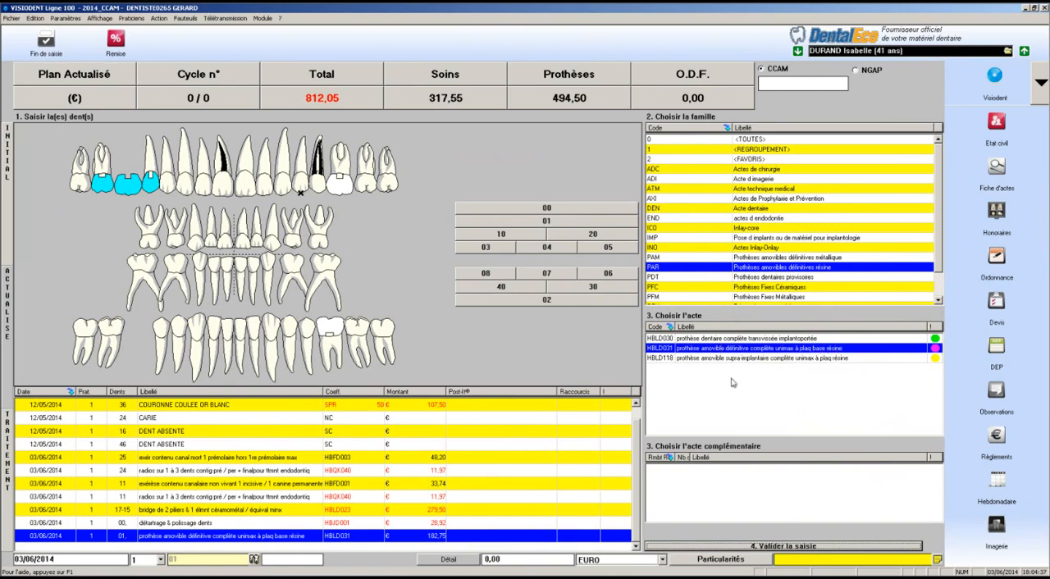
left_click(292, 537)
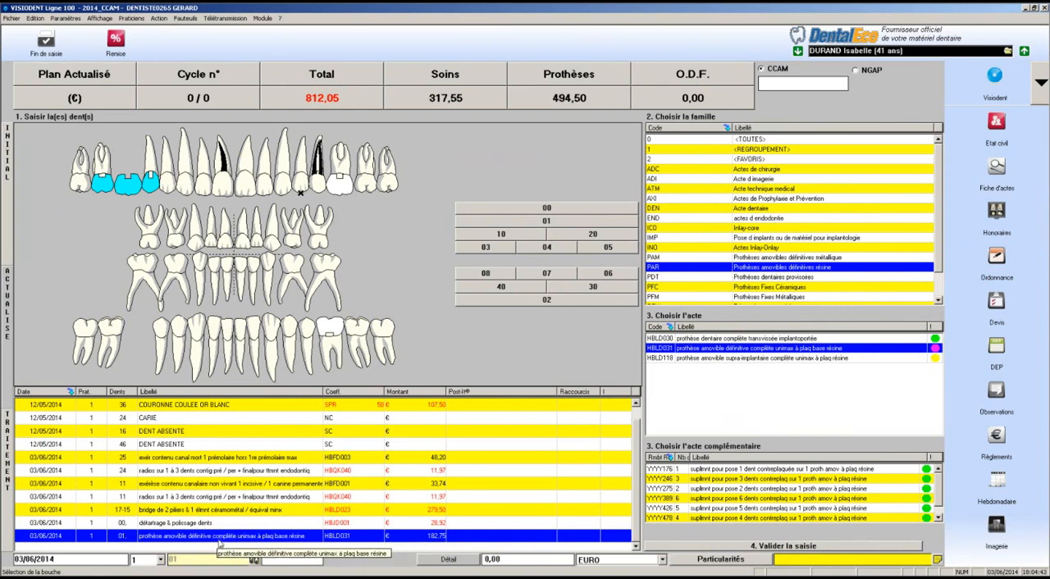
scroll(936, 497, "down", 1)
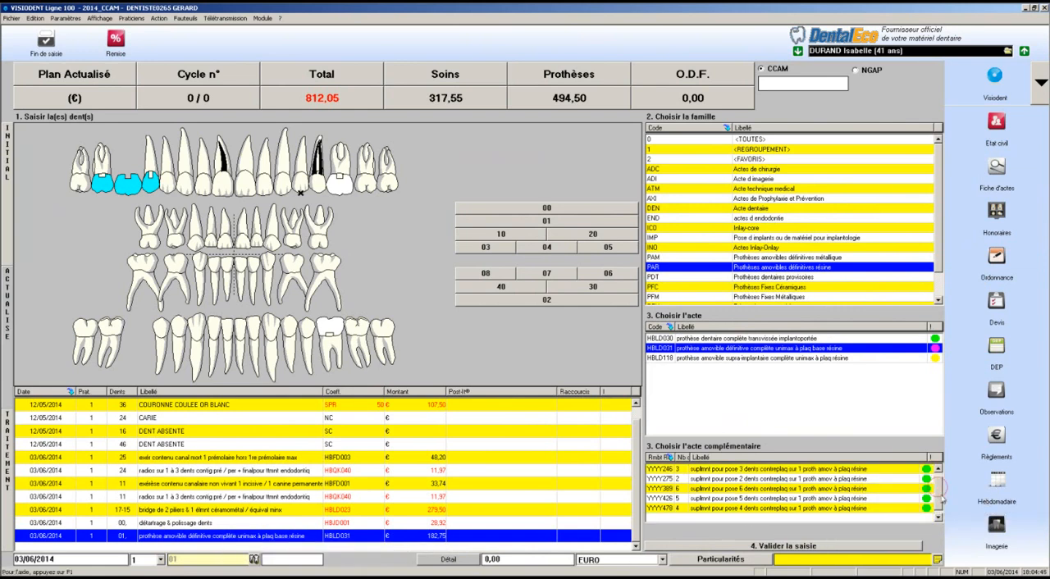
scroll(944, 496, "up", 1)
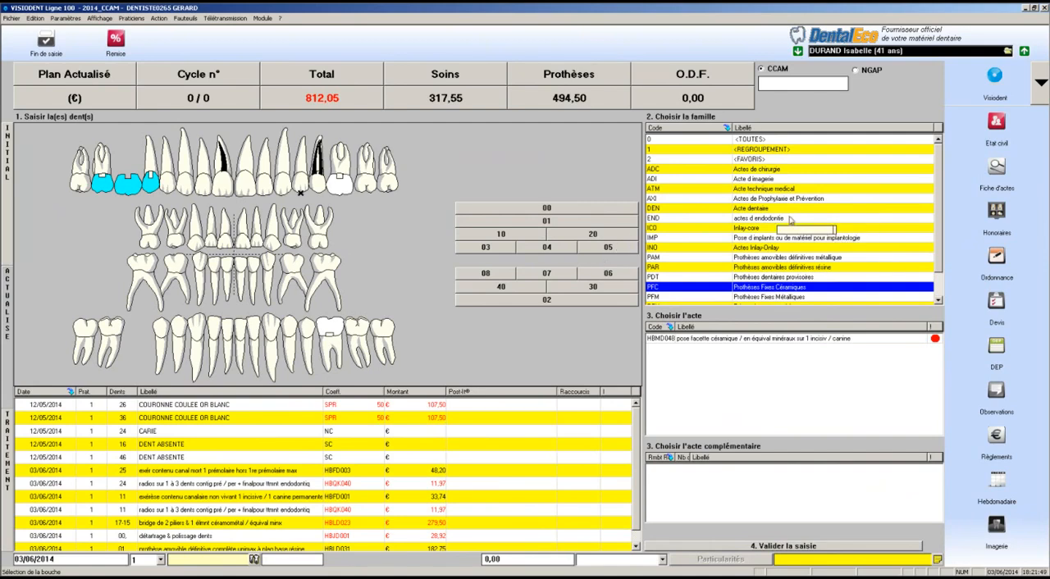
Browse the acts of the END (endodontie) family and the ICO (Inlay-core) family without selecting a tooth
left_click(779, 219)
left_click(779, 189)
left_click(781, 221)
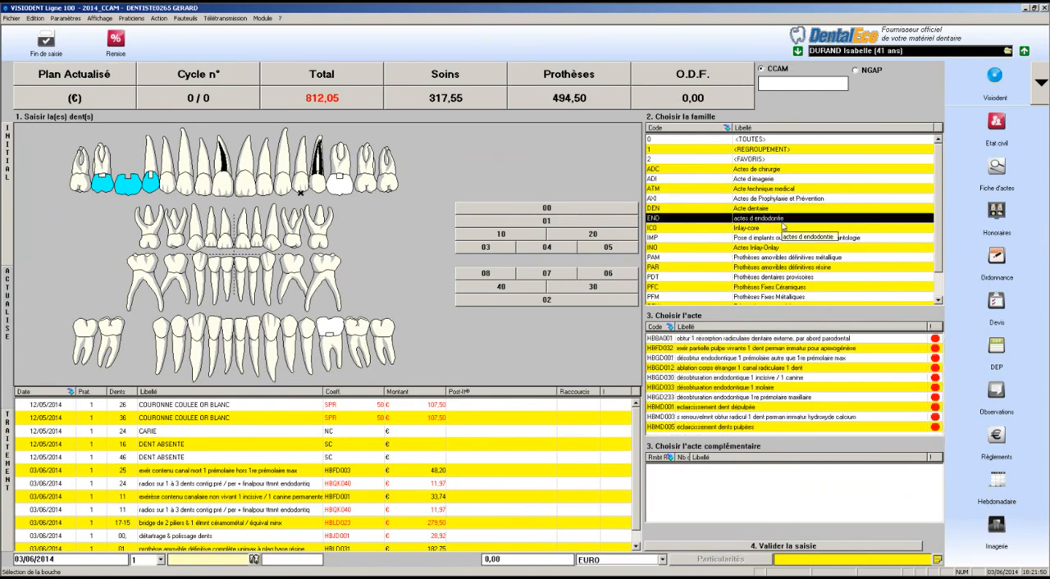
left_click(783, 228)
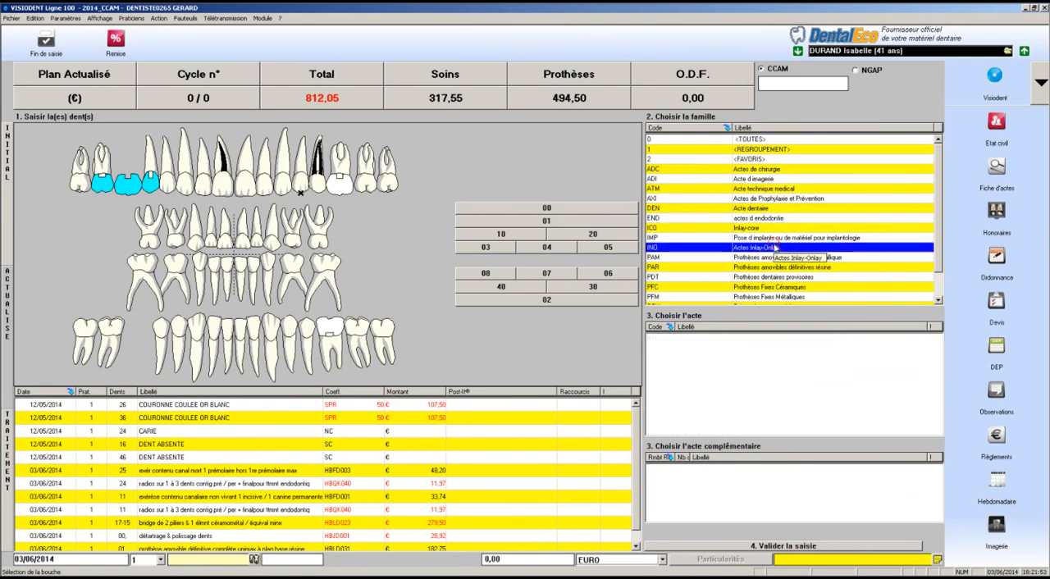
Browse the Acte technique medical family, then select tooth 21 and review its Acte d imagerie and Actes de chirurgie acts
left_click(849, 190)
mouse_move(939, 349)
left_mouse_down()
mouse_move(942, 385)
mouse_move(942, 351)
left_mouse_up()
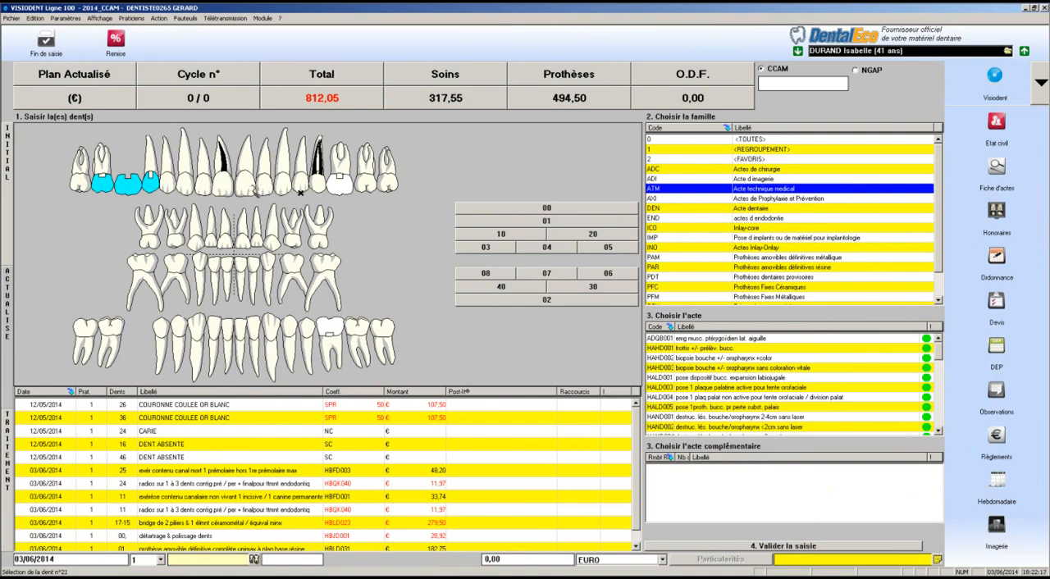
left_click(253, 189)
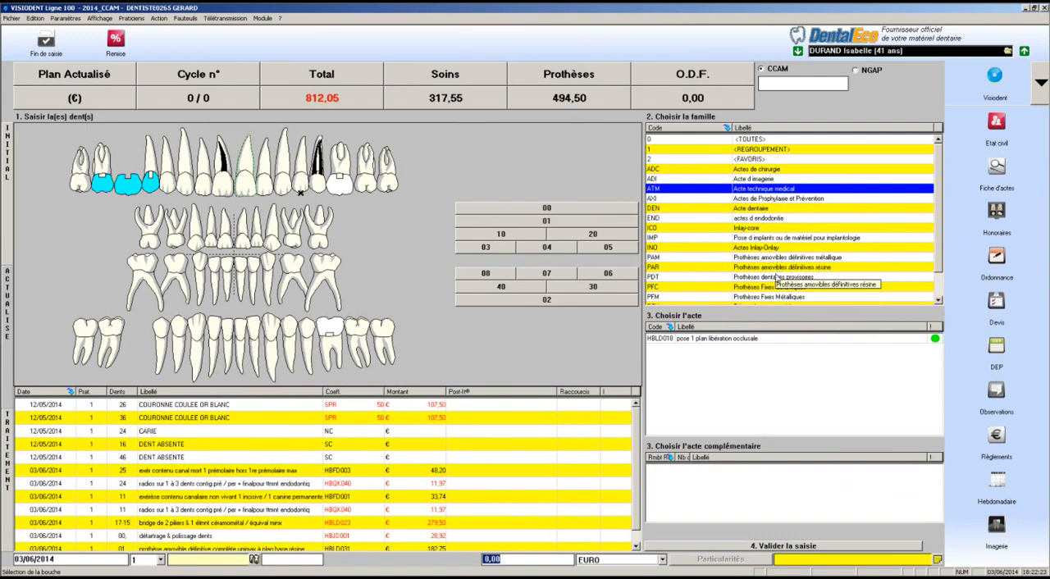
left_click(776, 179)
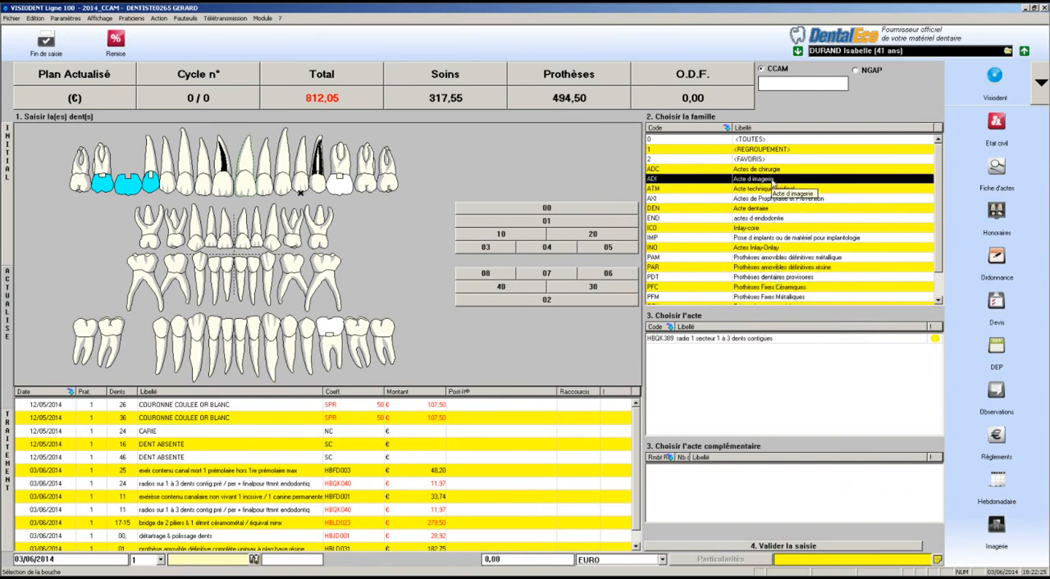
left_click(775, 169)
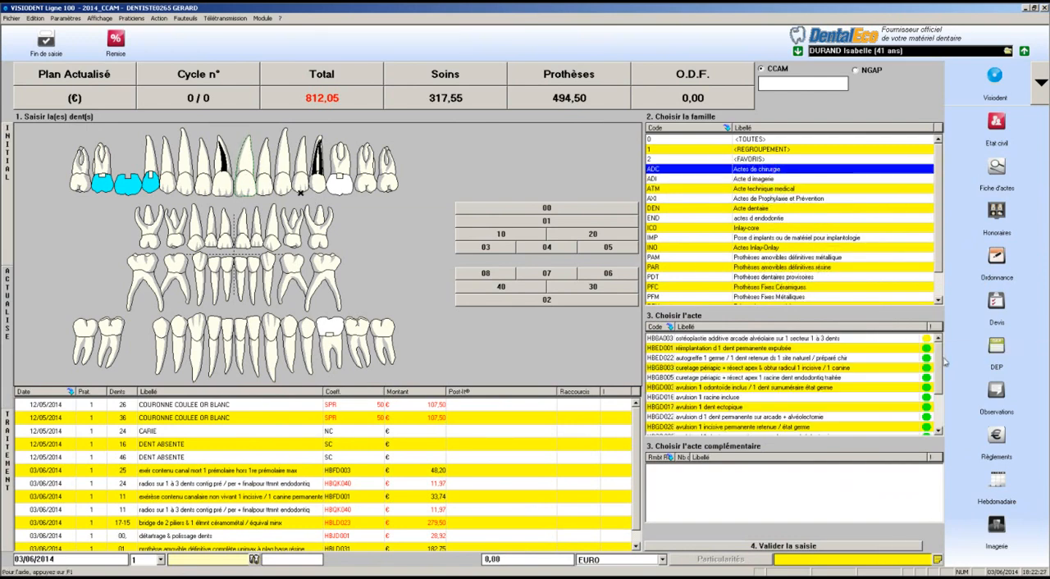
left_click_drag(942, 360, 940, 397)
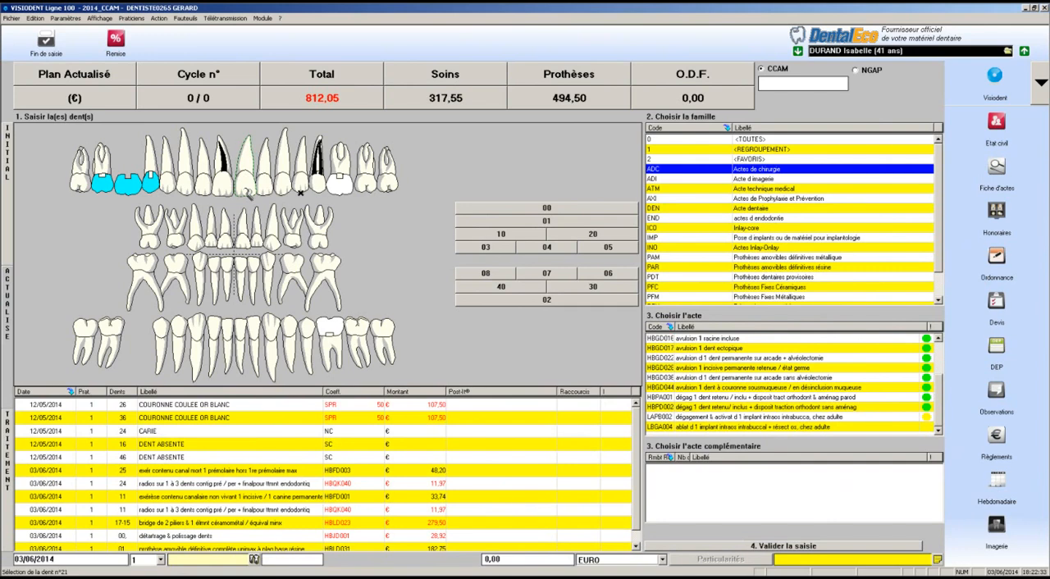
left_click(742, 365)
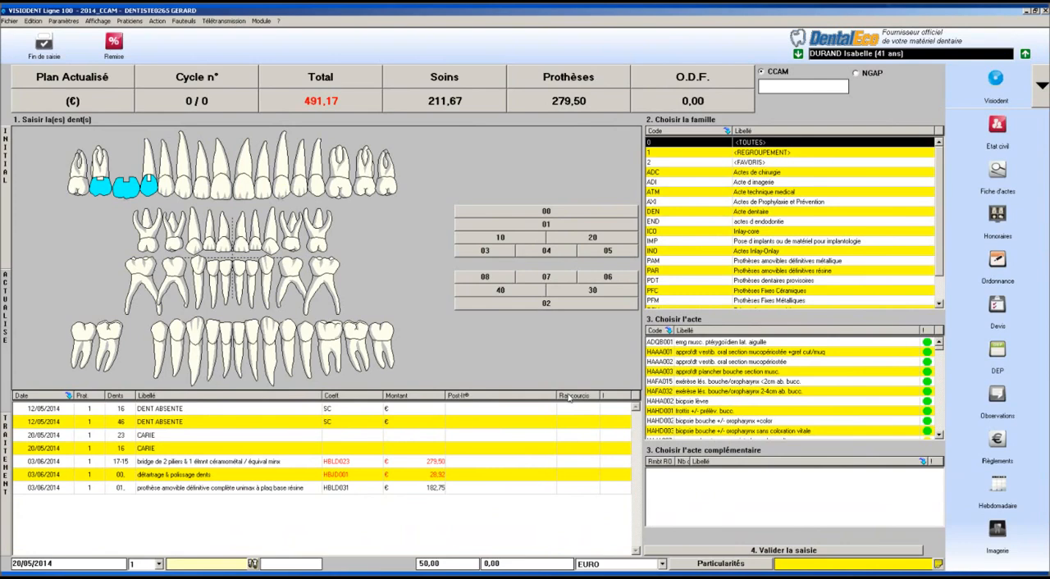
View the NGAP PROTHESE CONJOINTE acts, then return to CCAM and view the Inlay-Onlay and Prothèses amovibles définitives résine families
left_click(856, 73)
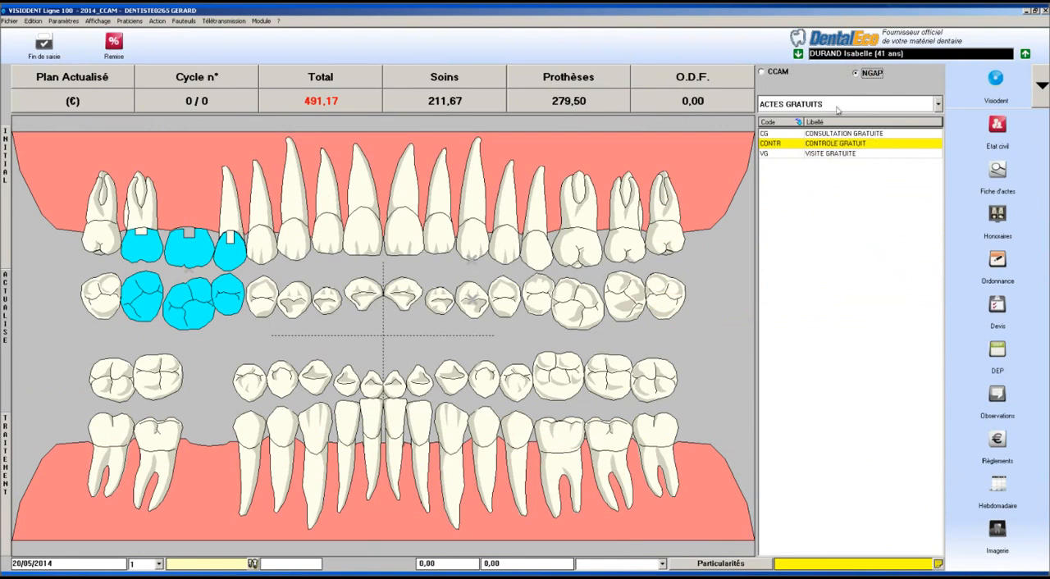
left_click(838, 104)
left_click(821, 337)
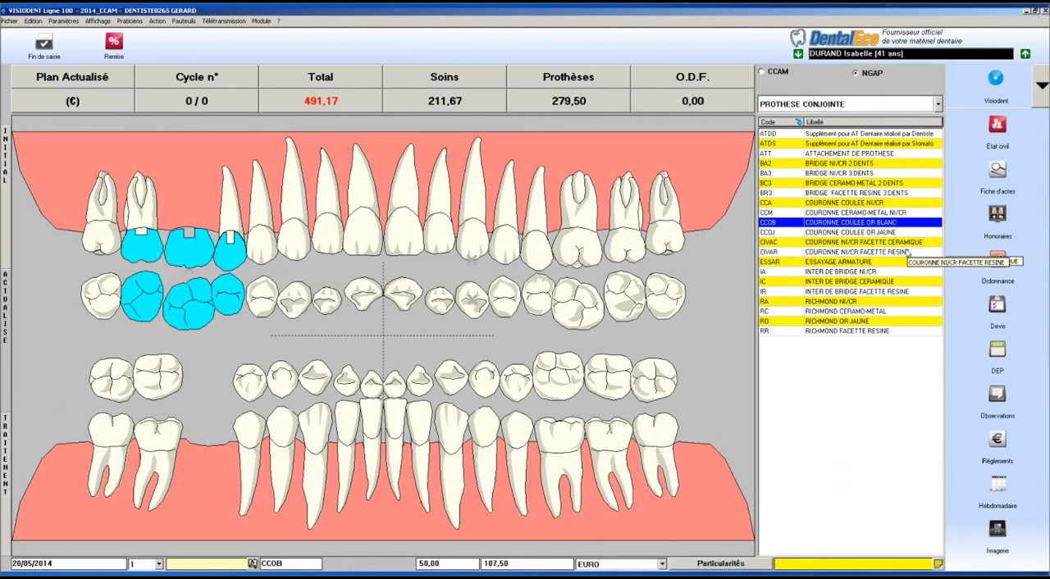
left_click(774, 73)
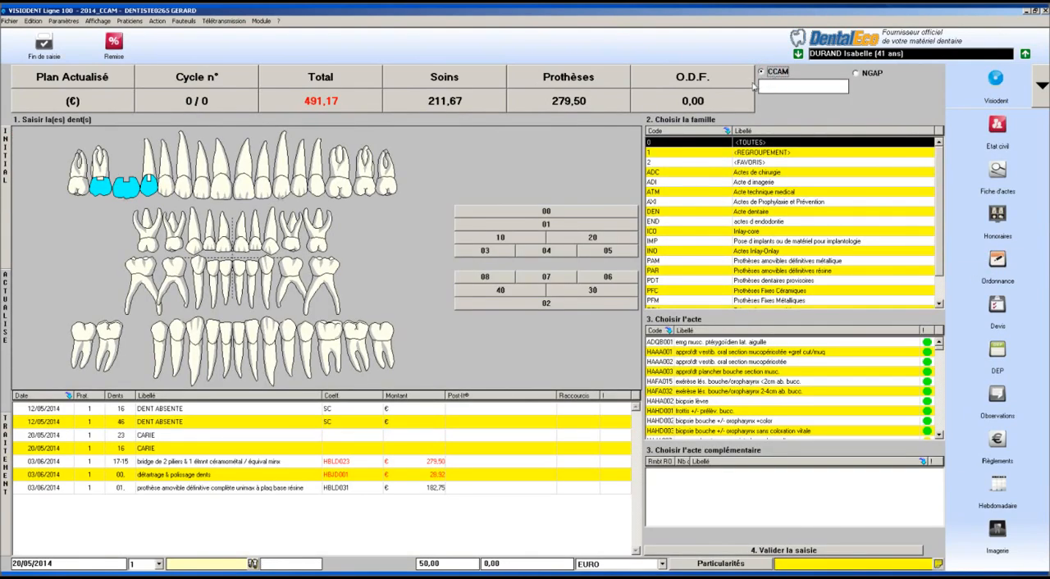
left_click(764, 252)
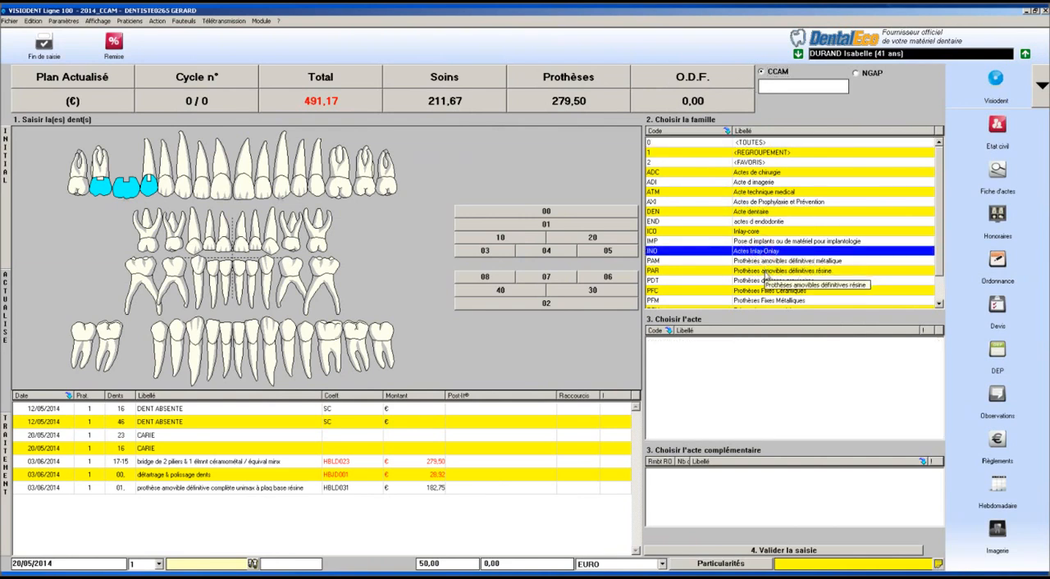
left_click(761, 271)
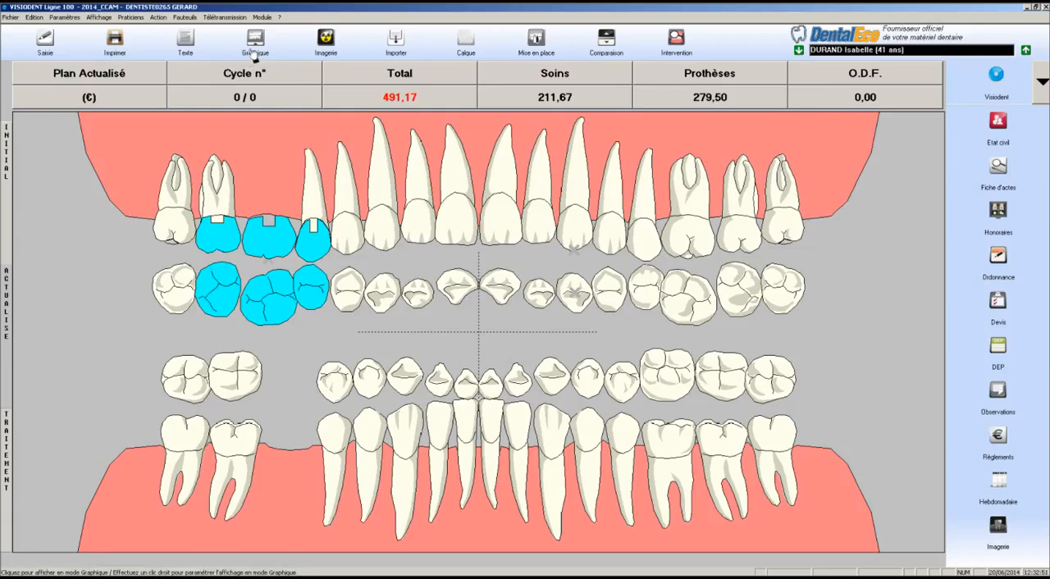
Display the act sheet in text mode and start a new act entry for tooth 13
left_click(191, 49)
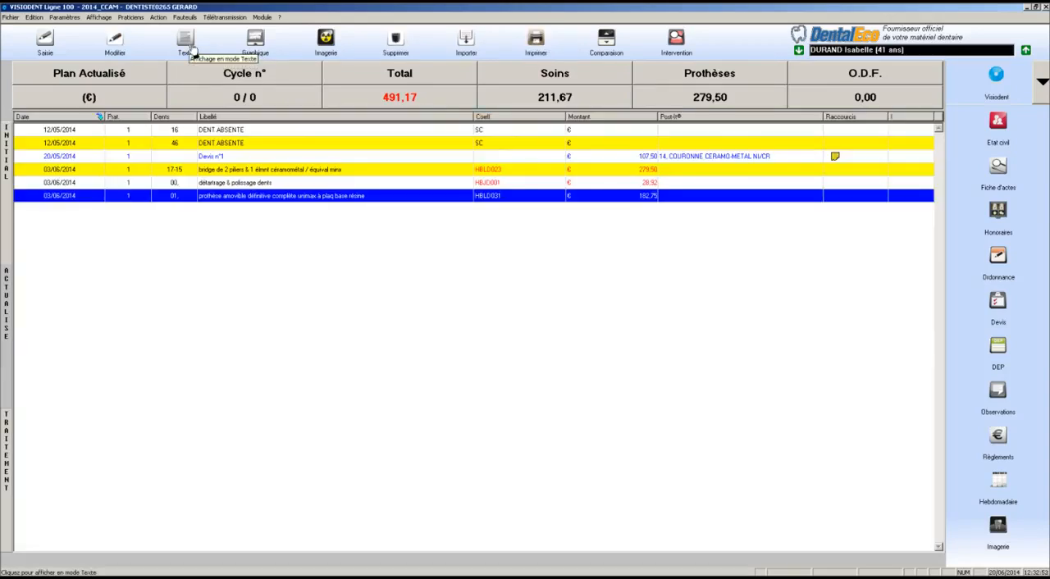
left_click(45, 48)
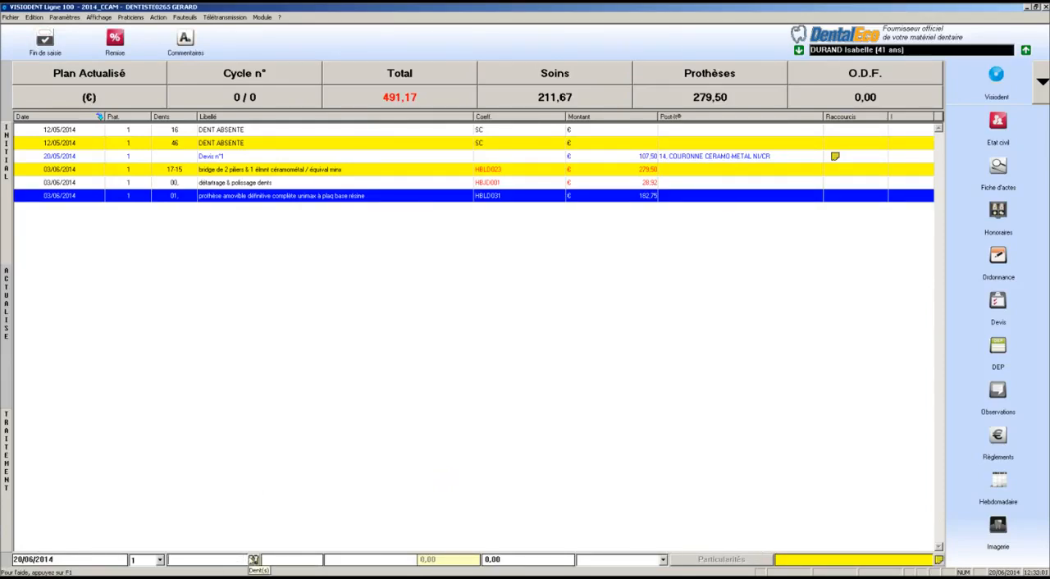
type("13")
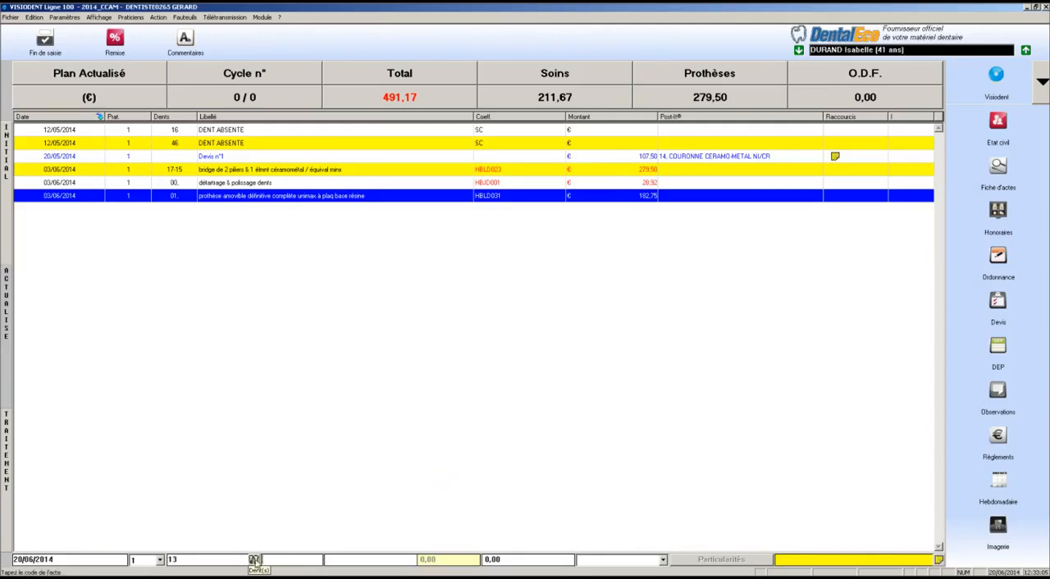
Choose CCAM crown act HBLD036 for tooth 13 from the Prothèses Fixes Céramiques family in the act selector
double_click(293, 562)
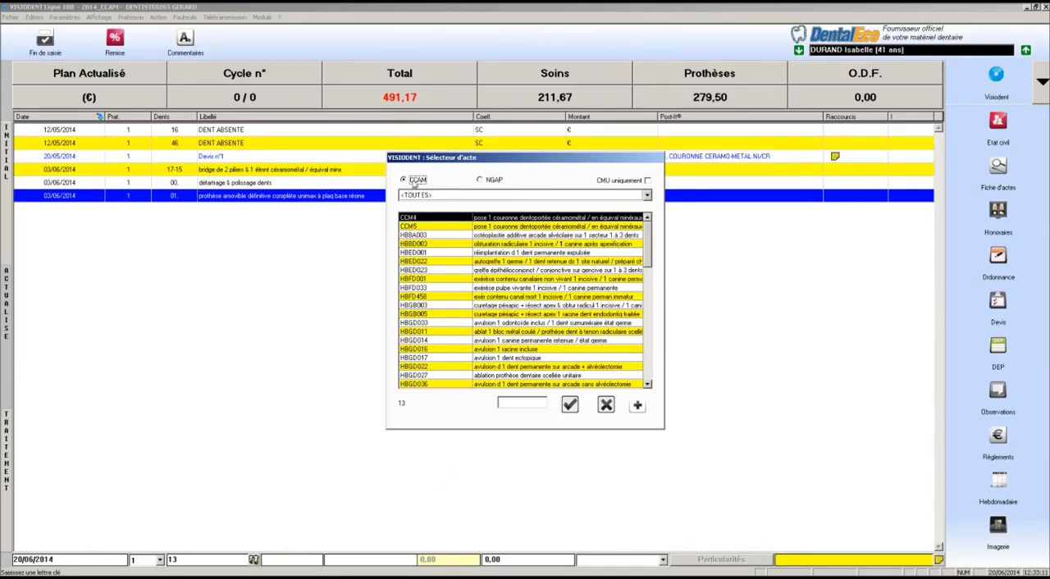
left_click(463, 199)
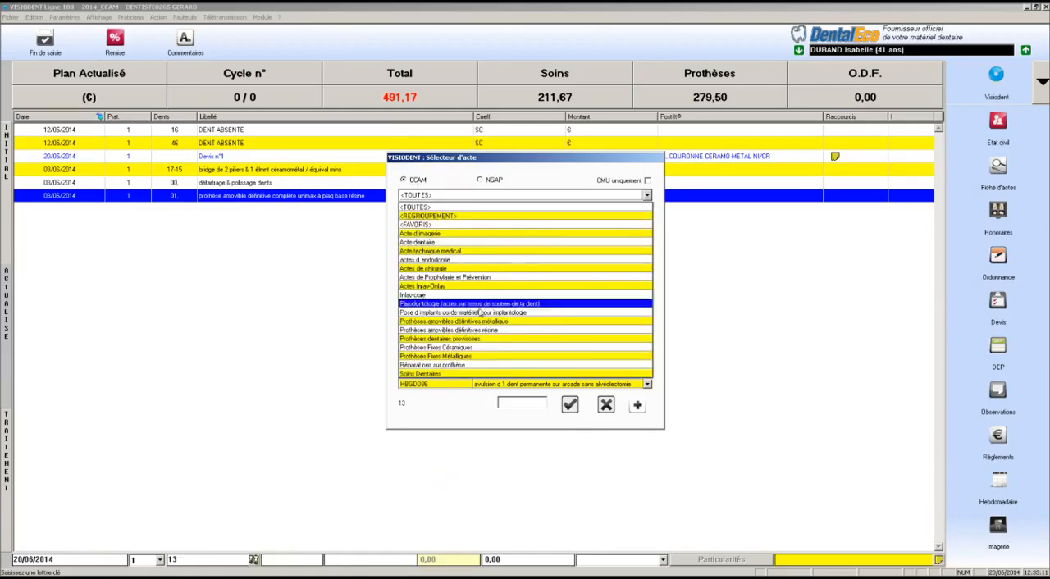
left_click(484, 347)
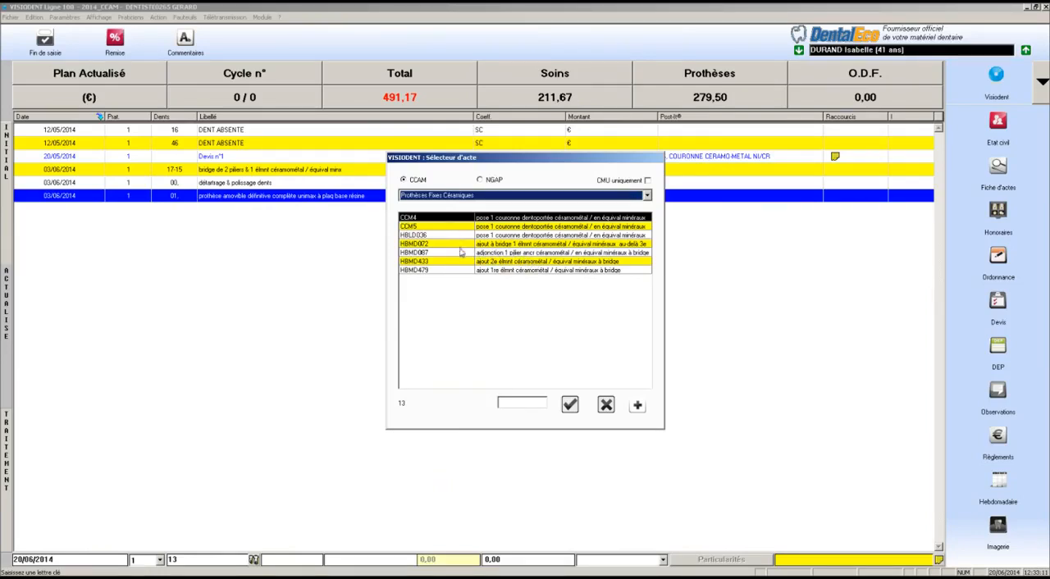
left_click(495, 237)
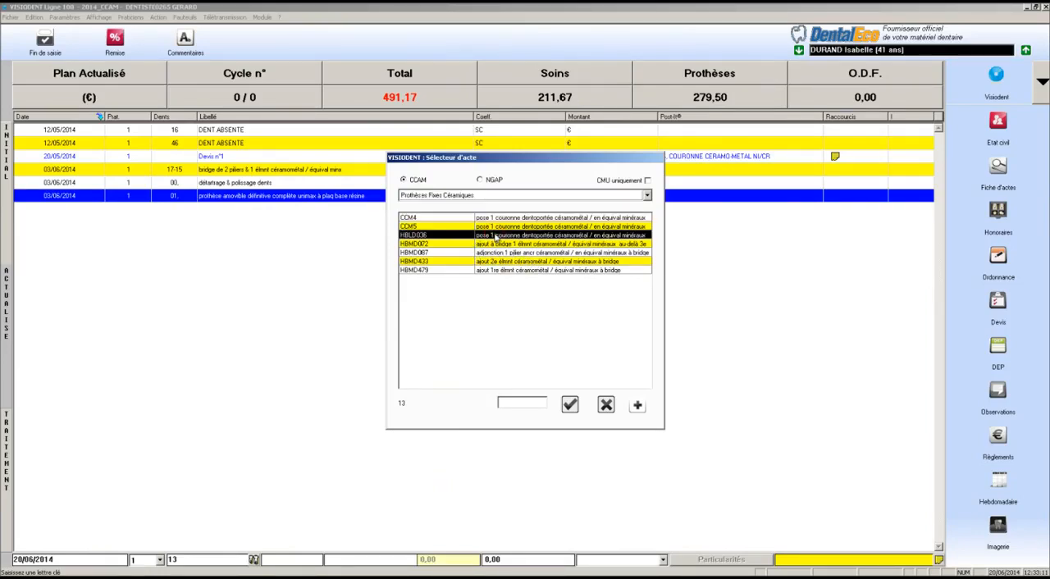
double_click(495, 237)
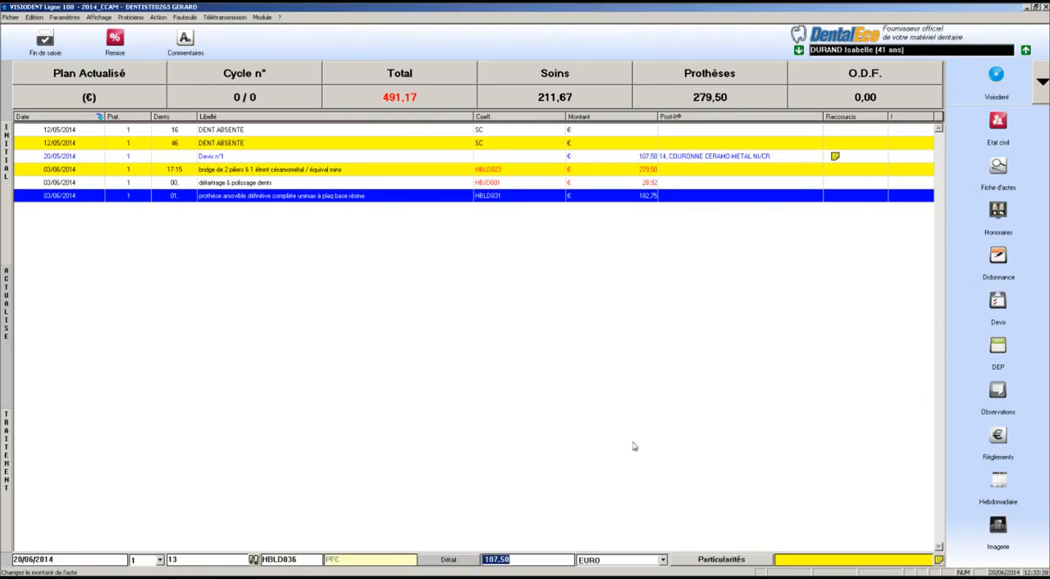
Try to set the amount of crown act HBLD036 to 500 euros
type("500")
key("Tab")
key("Tab")
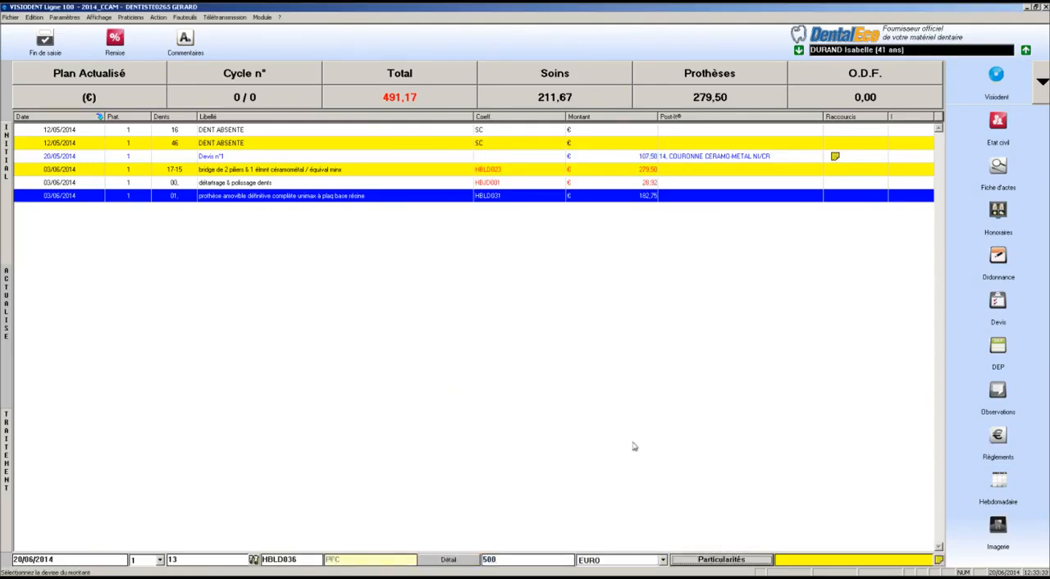
key("Tab")
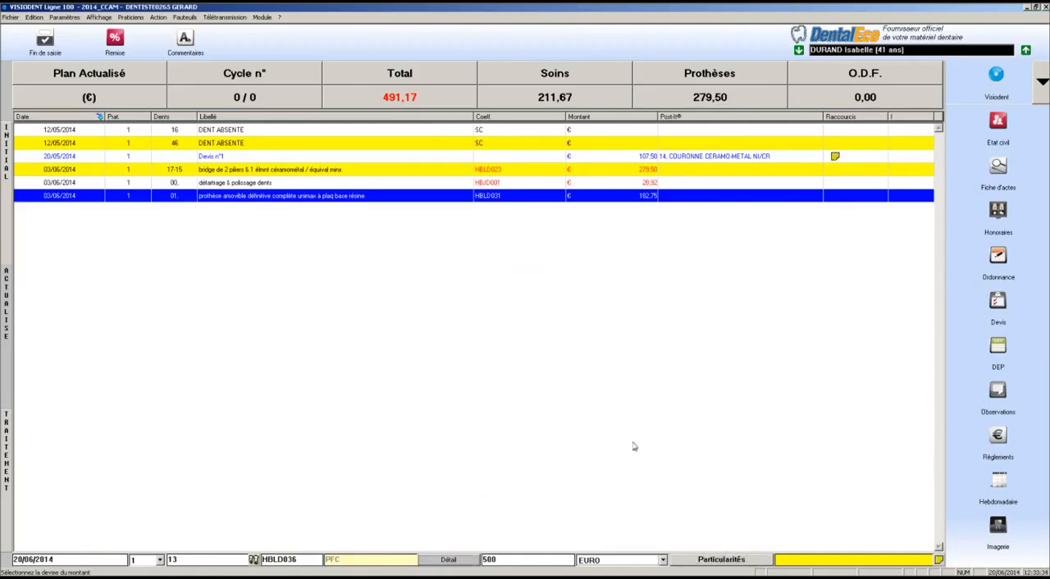
Validate the CCAM details of act HBLD036 with Montant 107,50 and record the crown on tooth 13
key("Return")
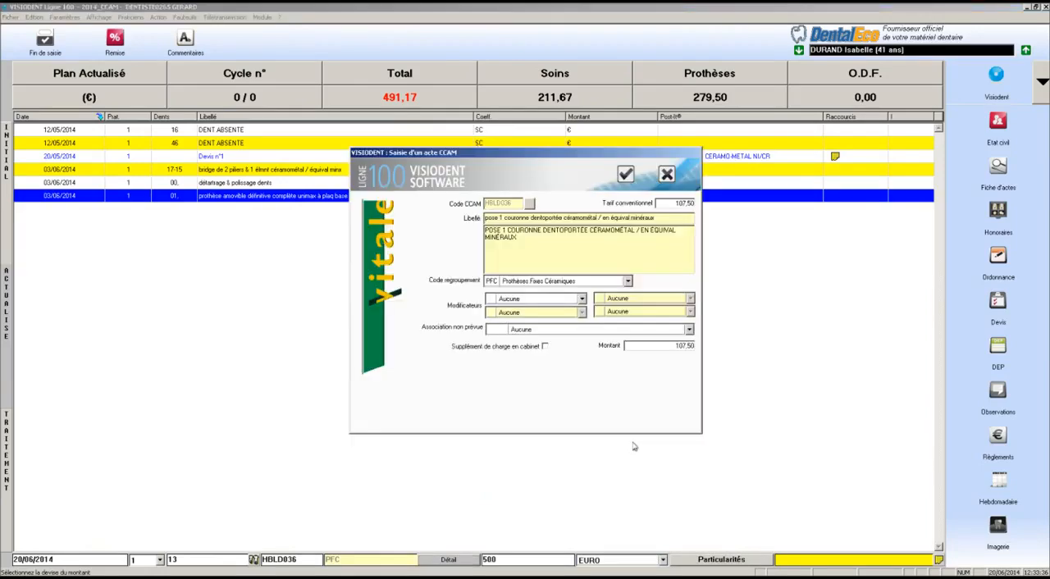
left_click(626, 174)
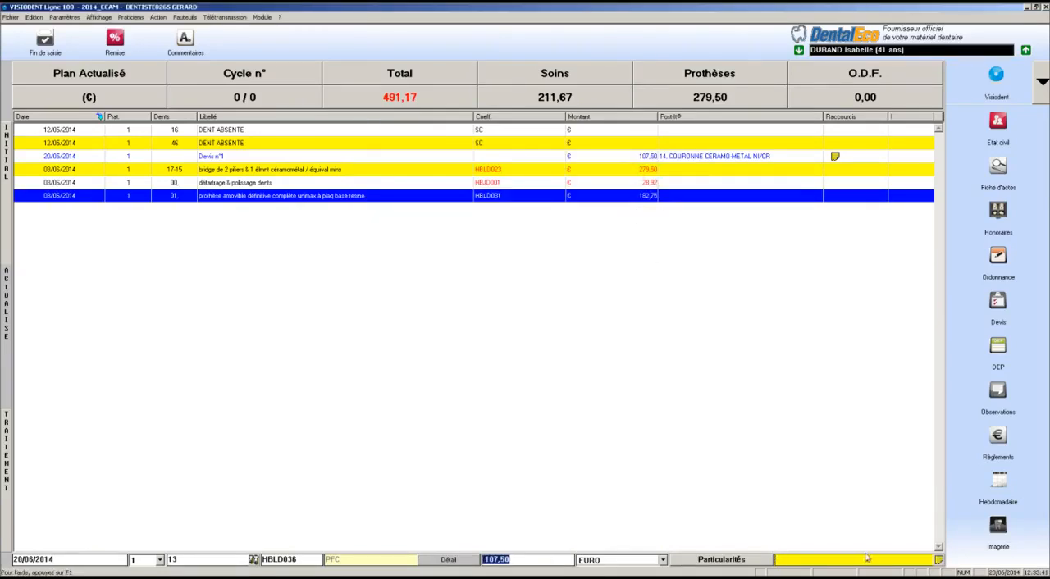
key("Return")
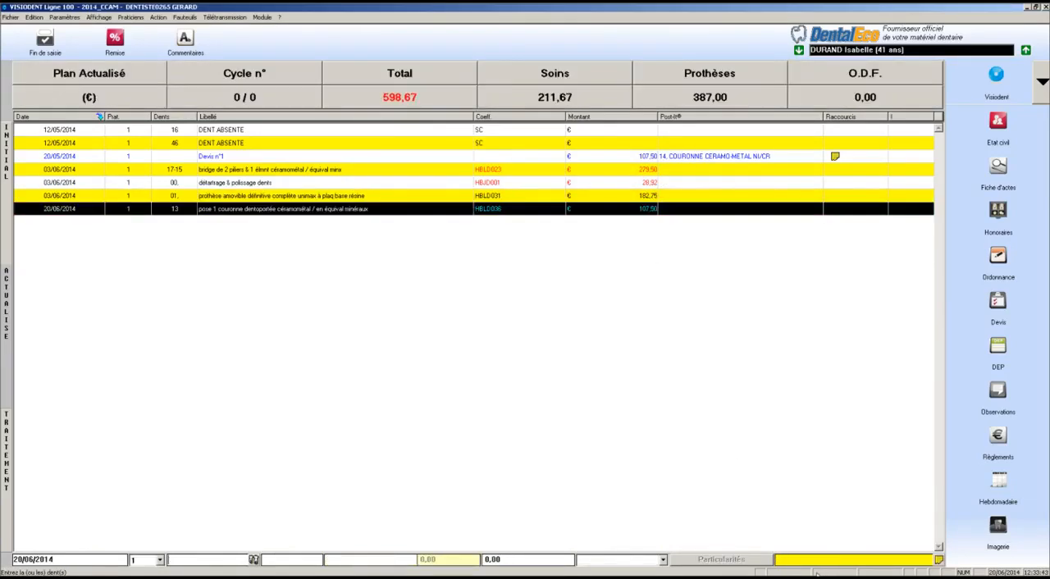